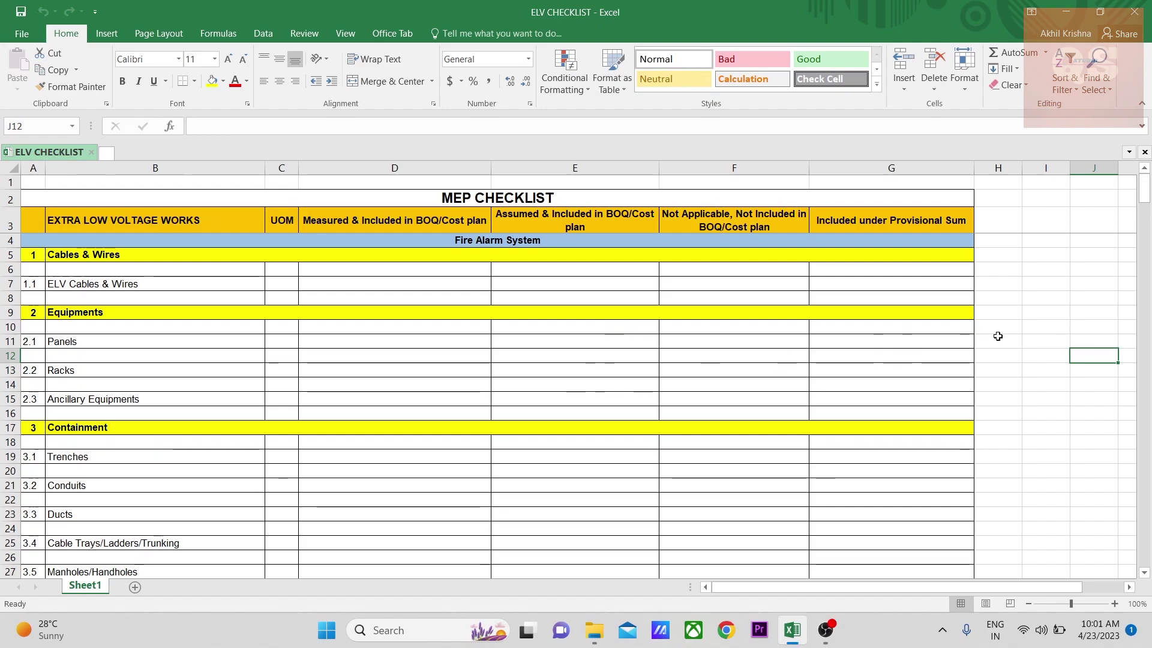
Select the Fire Alarm System section heading at the top of the checklist.
{"action": "left_click", "coordinate": [1035, 328]}
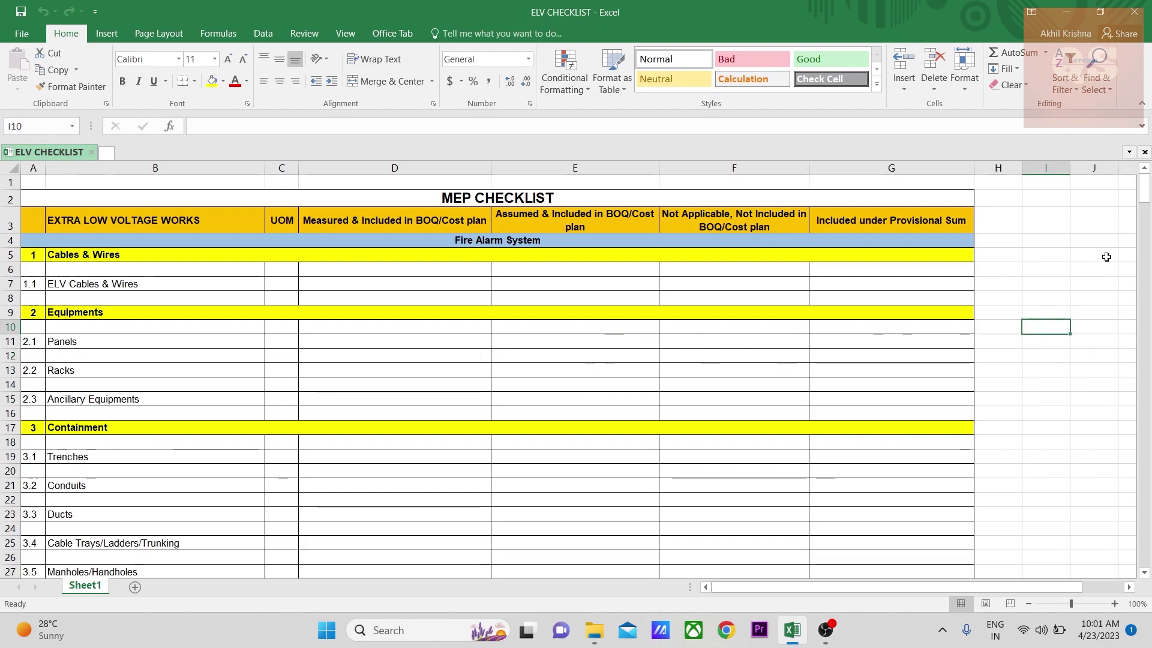
{"action": "left_click", "coordinate": [496, 241]}
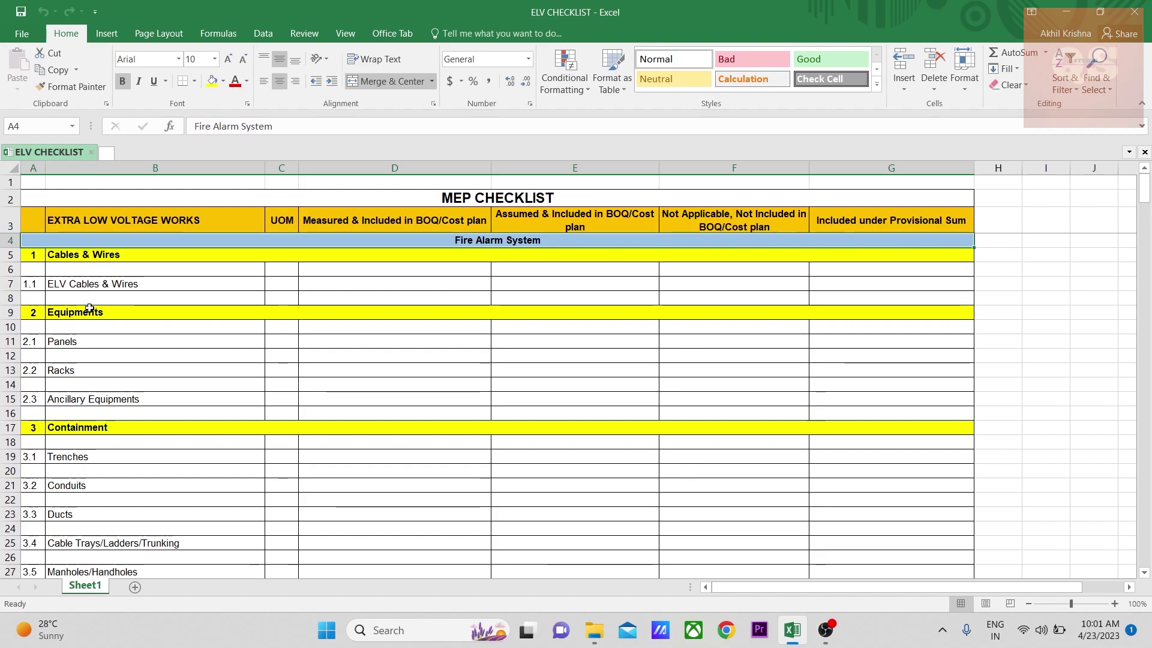
{"action": "left_click_drag", "start_coordinate": [1144, 190], "coordinate": [1144, 202]}
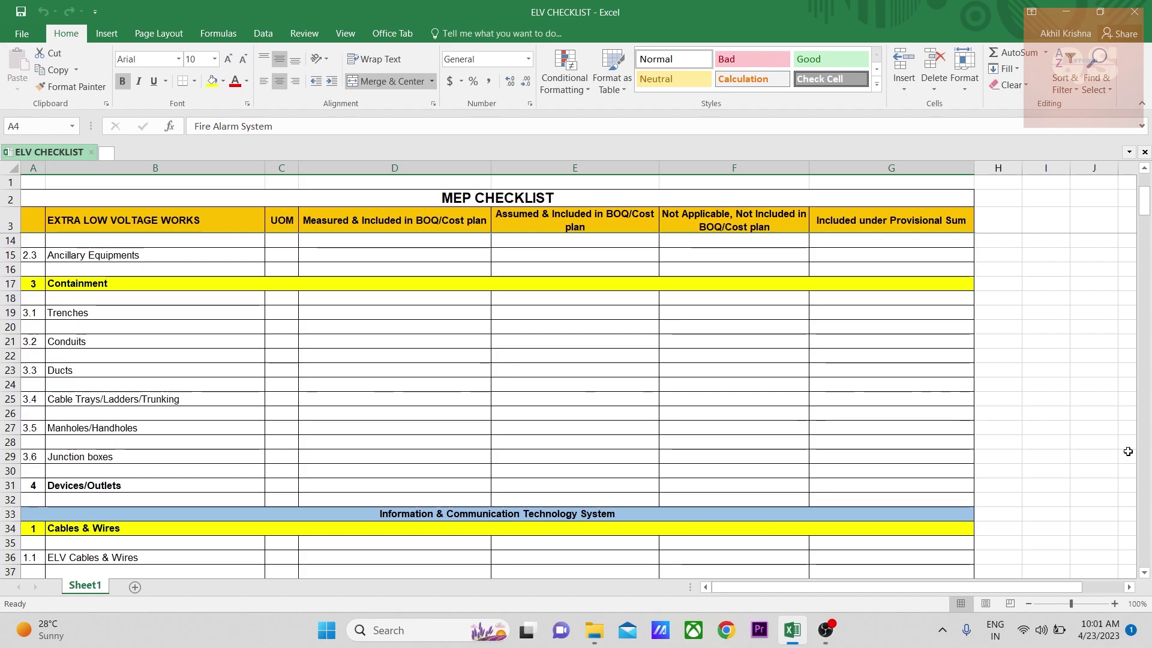
{"action": "left_click_drag", "start_coordinate": [1144, 202], "coordinate": [1143, 194]}
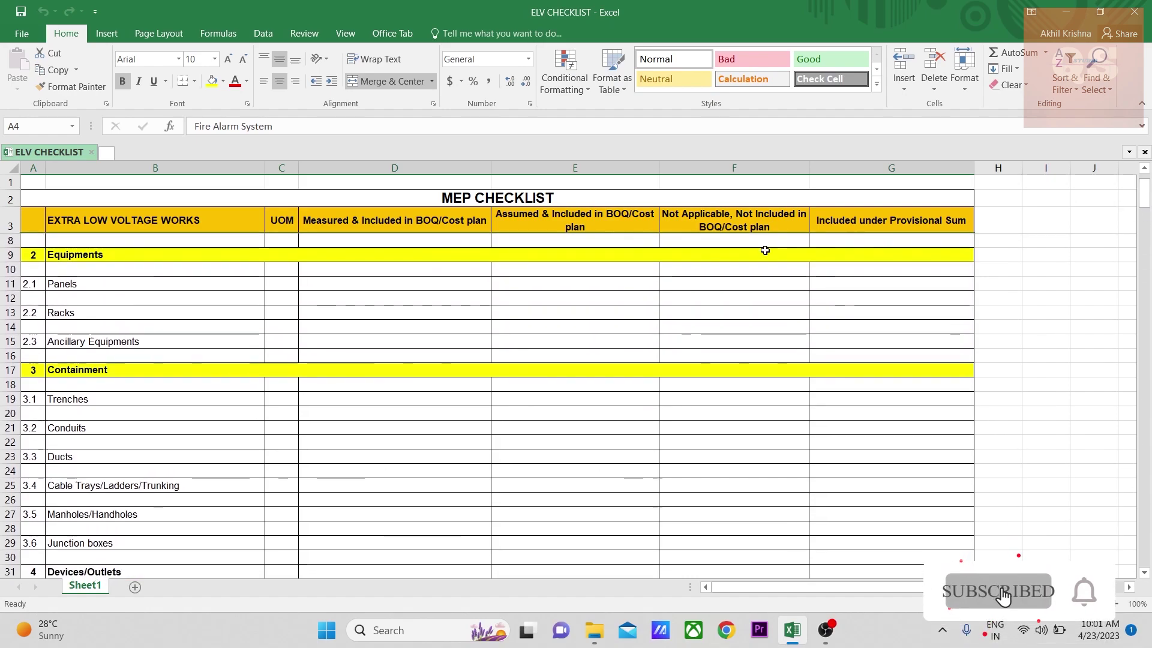
{"action": "scroll", "coordinate": [634, 260], "scroll_direction": "up", "scroll_amount": 2}
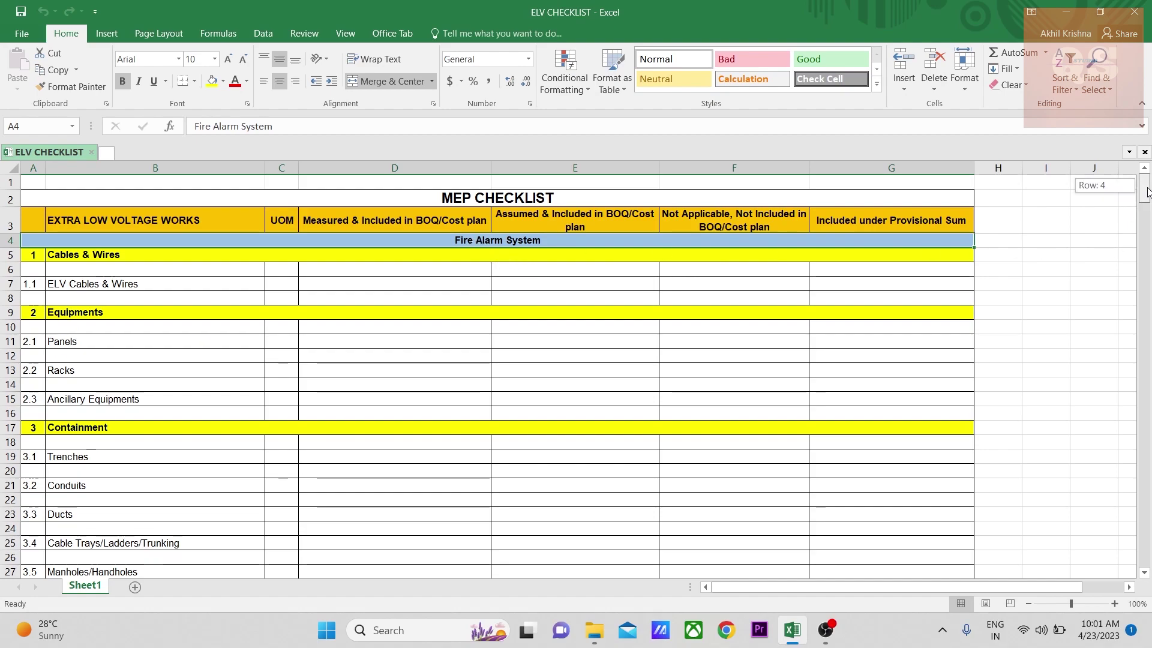
{"action": "scroll", "coordinate": [618, 404], "scroll_direction": "down", "scroll_amount": 6}
Review the ICT, Voice Evacuation/Public Address, Security and Access Control headings, plus row 63 Cables & Wires.
{"action": "left_click", "coordinate": [553, 400]}
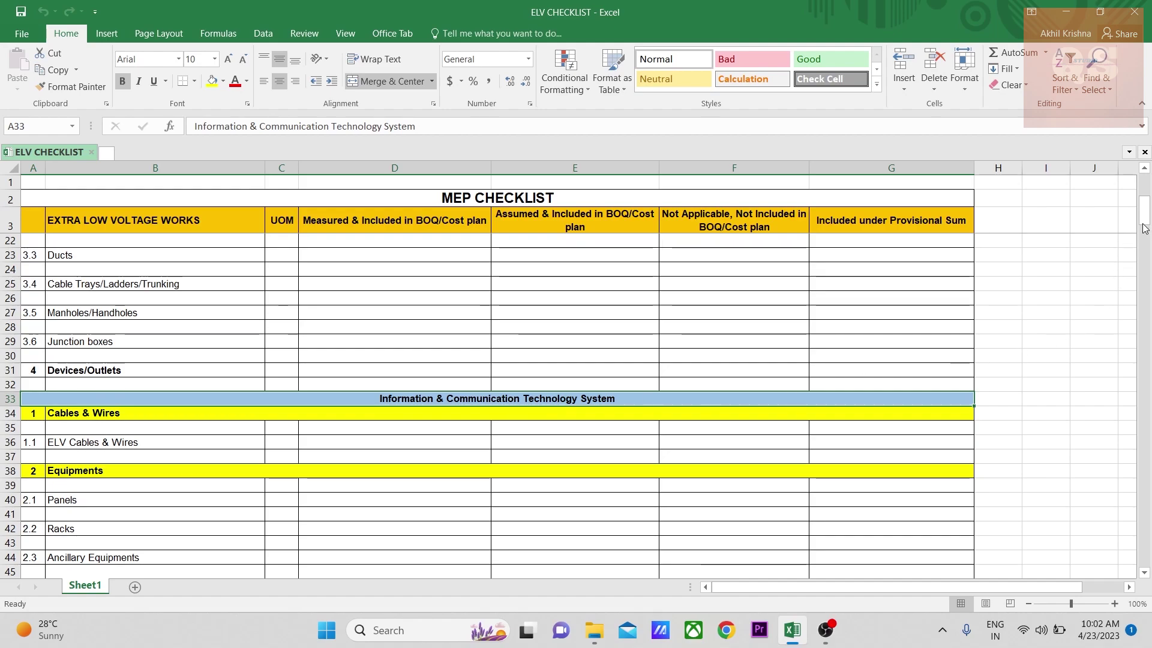
{"action": "scroll", "coordinate": [812, 418], "scroll_direction": "down", "scroll_amount": 9}
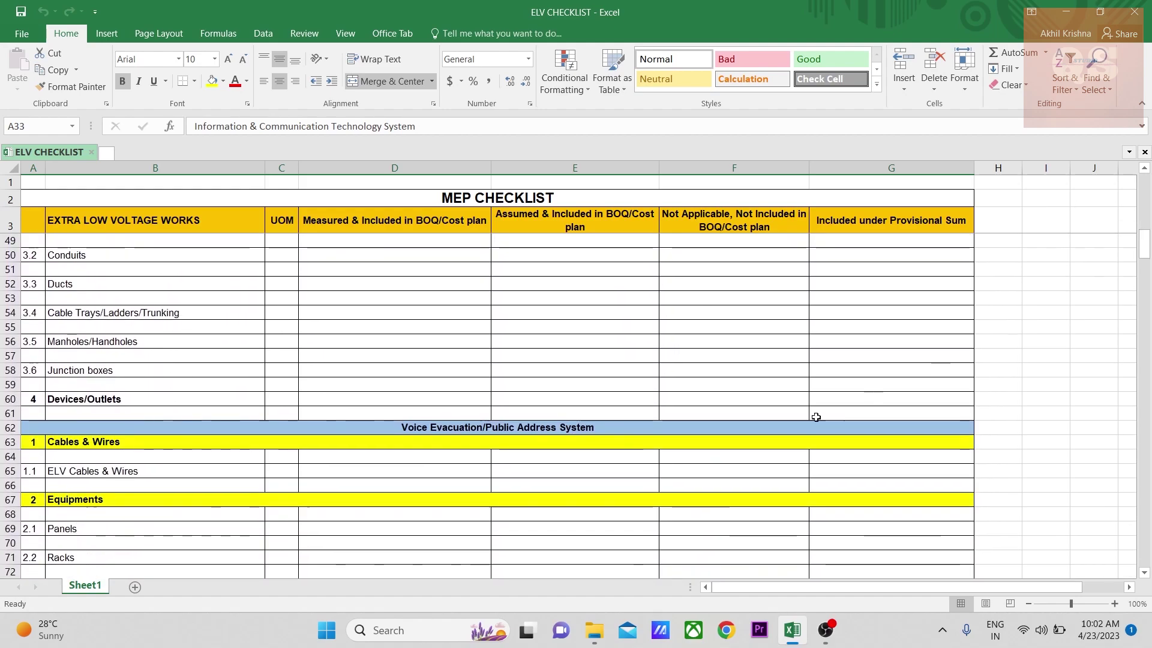
{"action": "left_click", "coordinate": [525, 442]}
{"action": "left_click", "coordinate": [517, 427]}
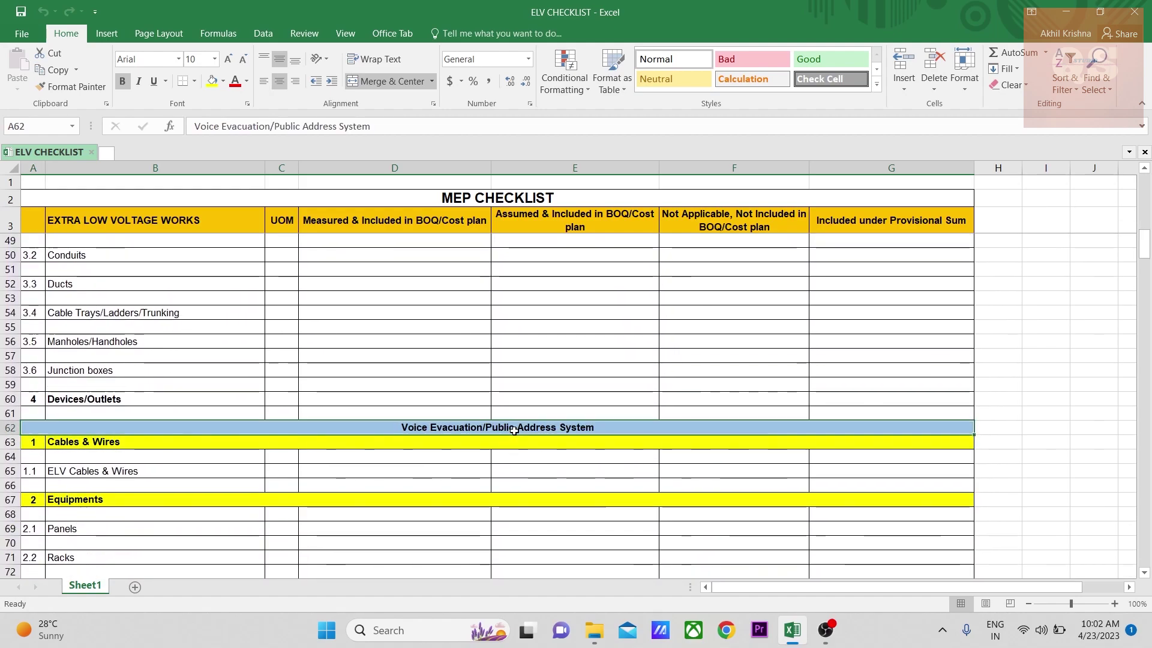
{"action": "left_click_drag", "start_coordinate": [1145, 242], "coordinate": [1145, 464]}
{"action": "left_click", "coordinate": [614, 397]}
{"action": "left_click", "coordinate": [571, 411]}
Review the Audio Visual, Telephone, Building Management, Guest Room and Parking Management headings.
{"action": "left_click", "coordinate": [603, 399]}
{"action": "left_click", "coordinate": [621, 427]}
{"action": "left_click", "coordinate": [569, 432]}
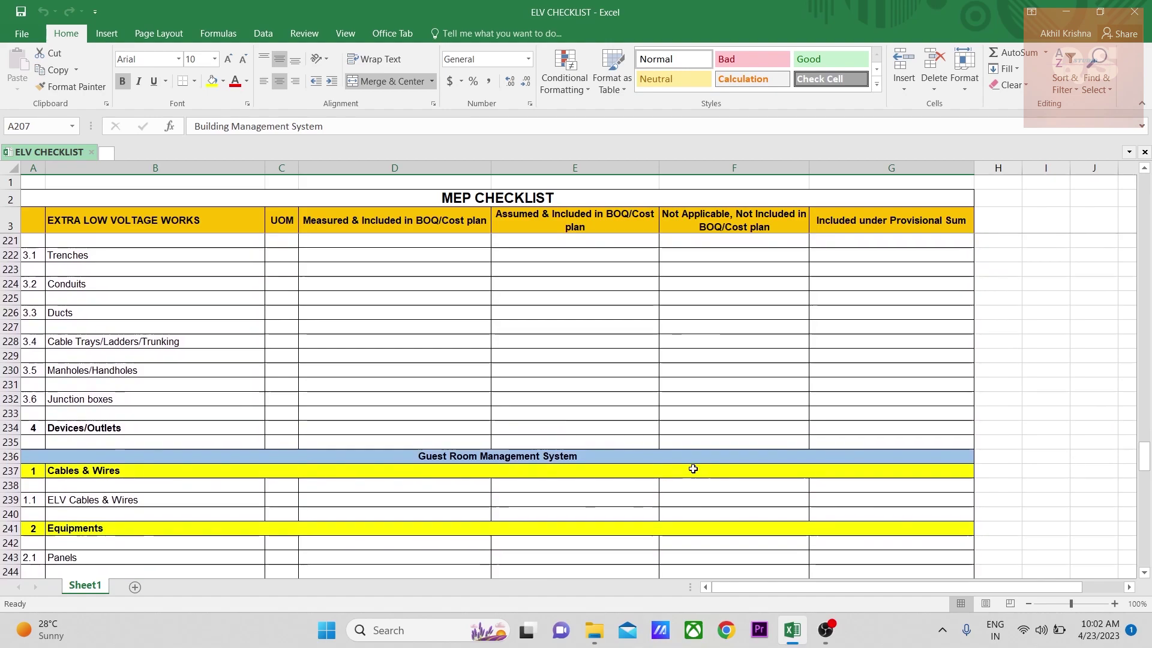
{"action": "left_click", "coordinate": [578, 457]}
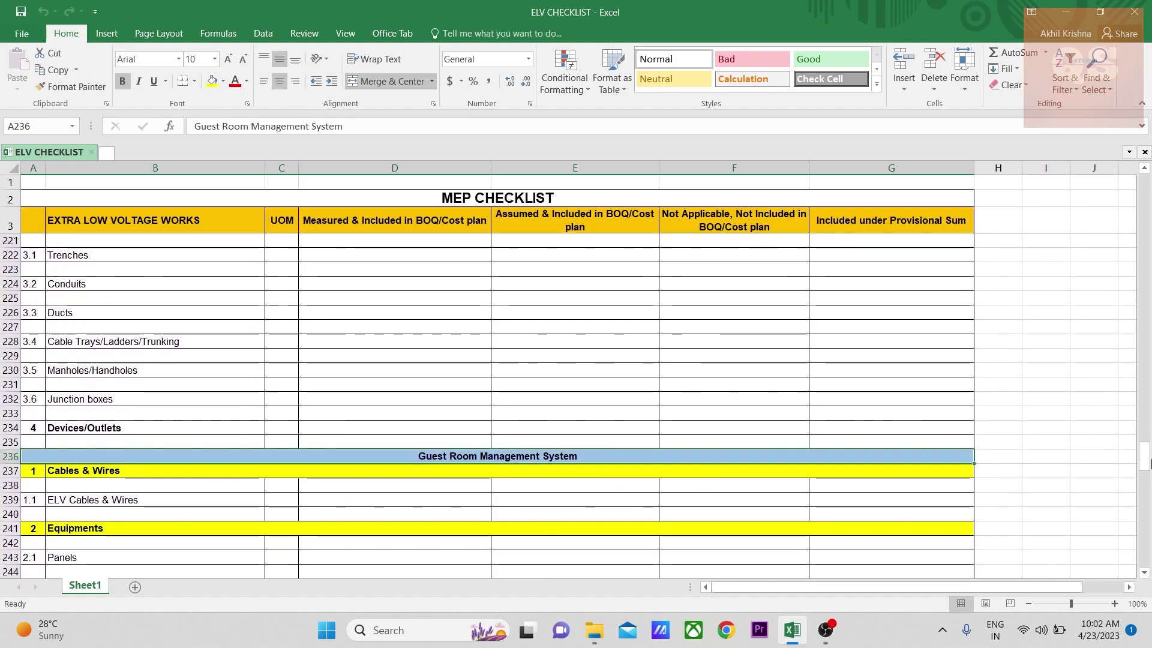
{"action": "left_click_drag", "start_coordinate": [1145, 462], "coordinate": [1145, 530]}
{"action": "left_click", "coordinate": [547, 425]}
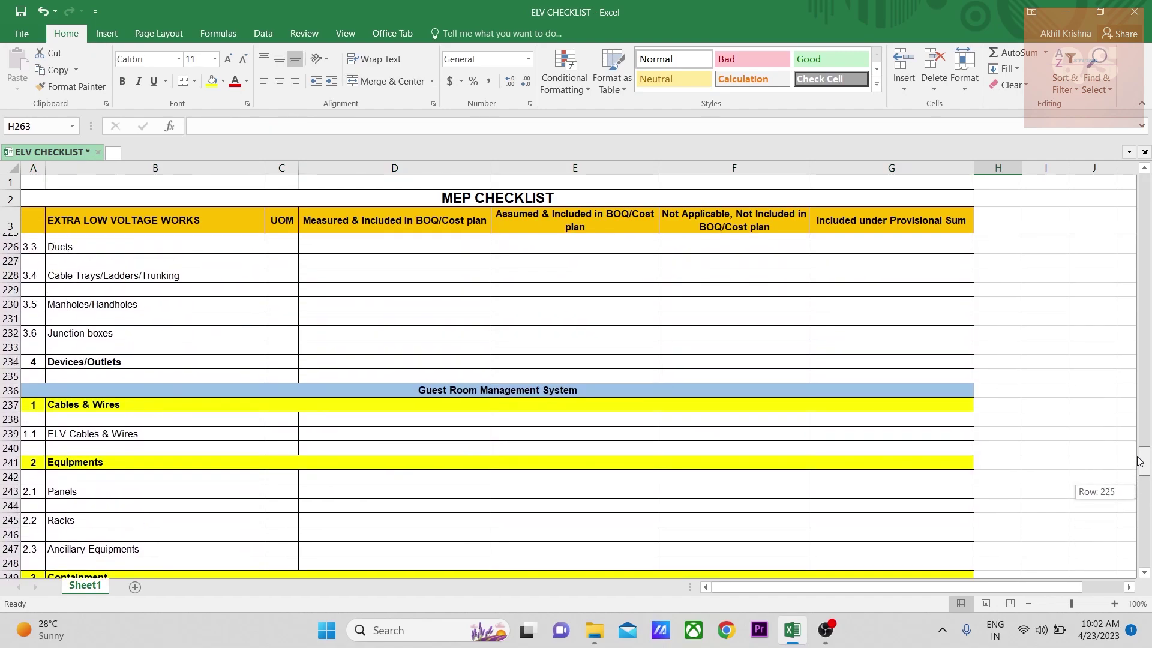
{"action": "left_click_drag", "start_coordinate": [1141, 448], "coordinate": [1140, 450]}
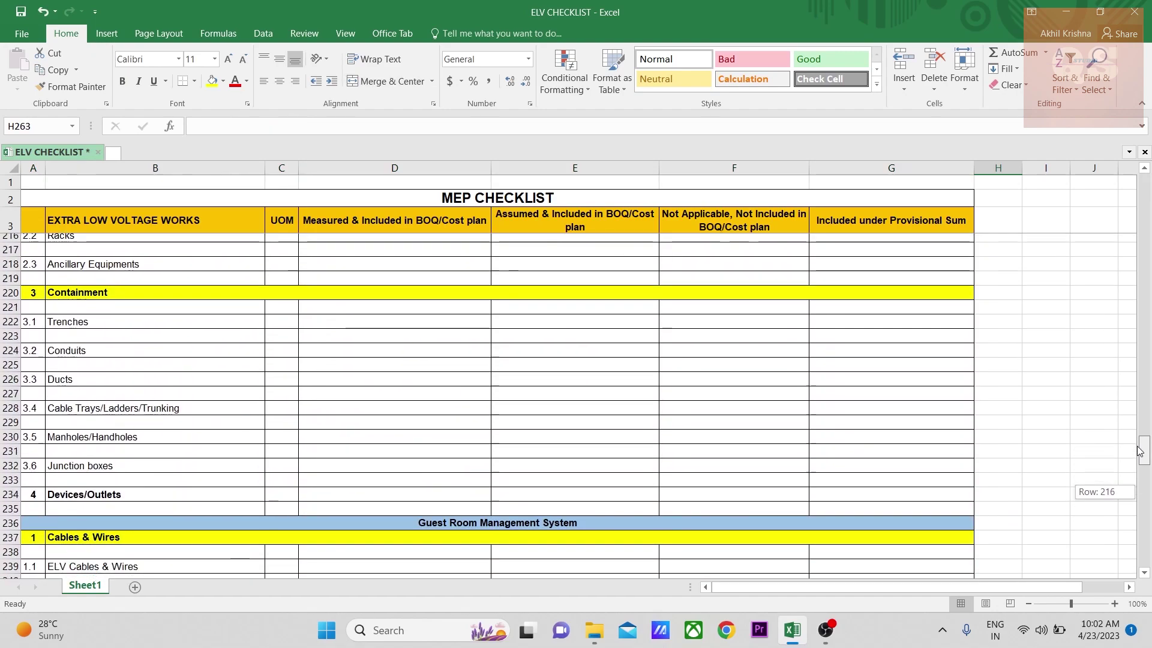
{"action": "left_click_drag", "start_coordinate": [1140, 450], "coordinate": [1144, 288]}
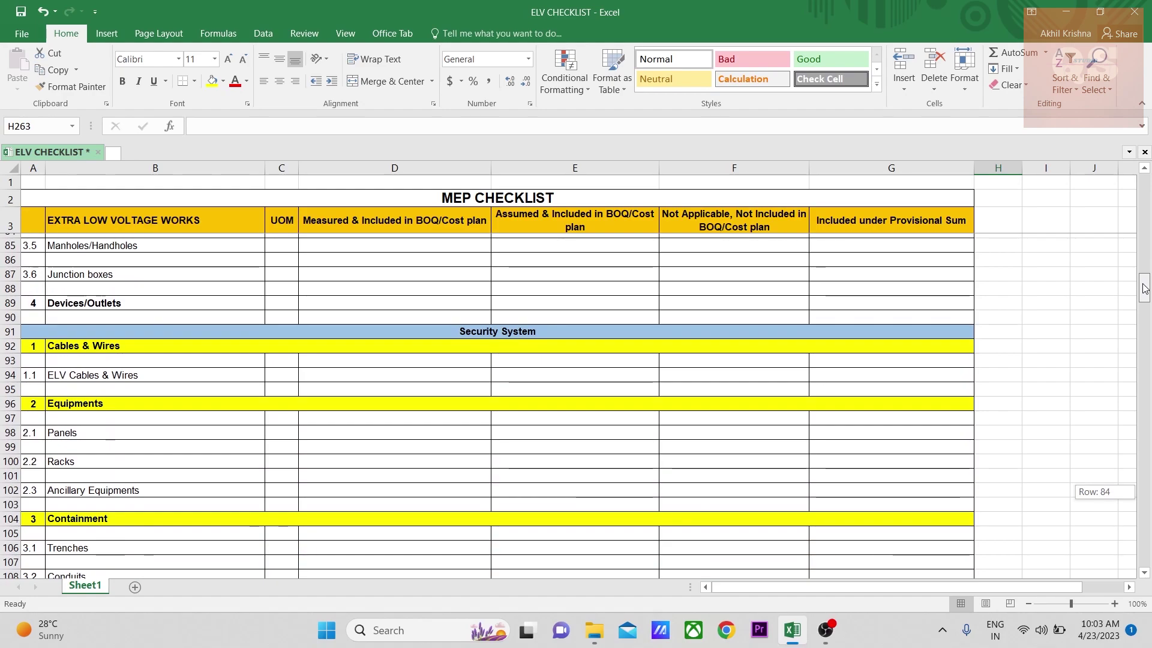
{"action": "left_click_drag", "start_coordinate": [1144, 288], "coordinate": [1144, 315]}
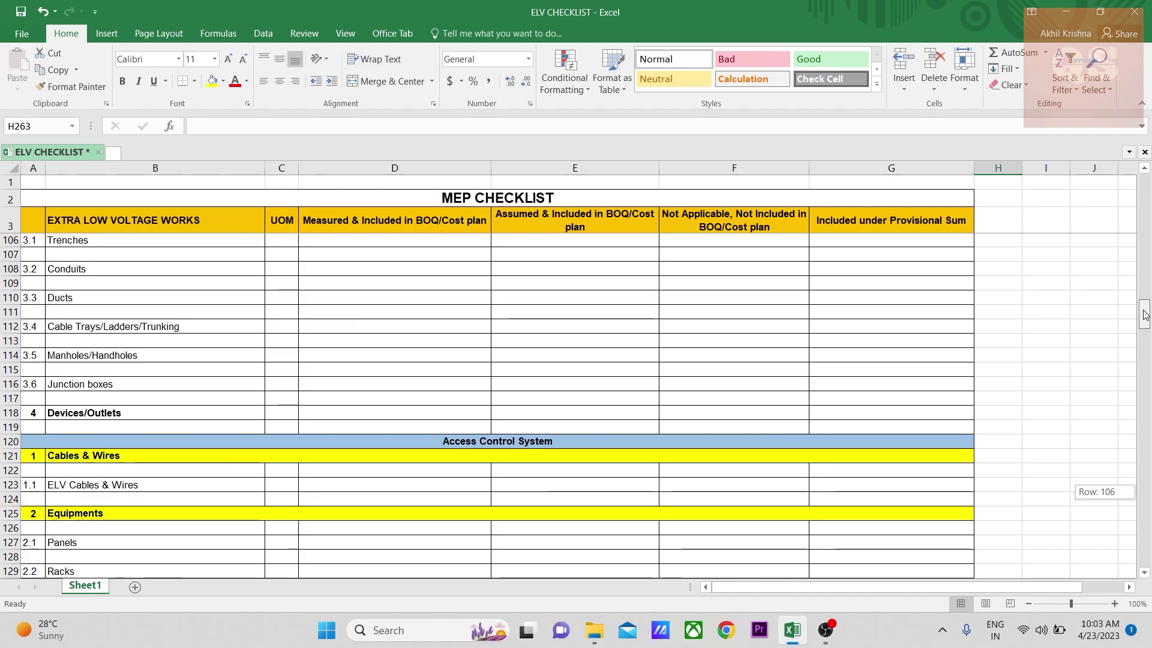
{"action": "left_click_drag", "start_coordinate": [1144, 314], "coordinate": [1144, 356]}
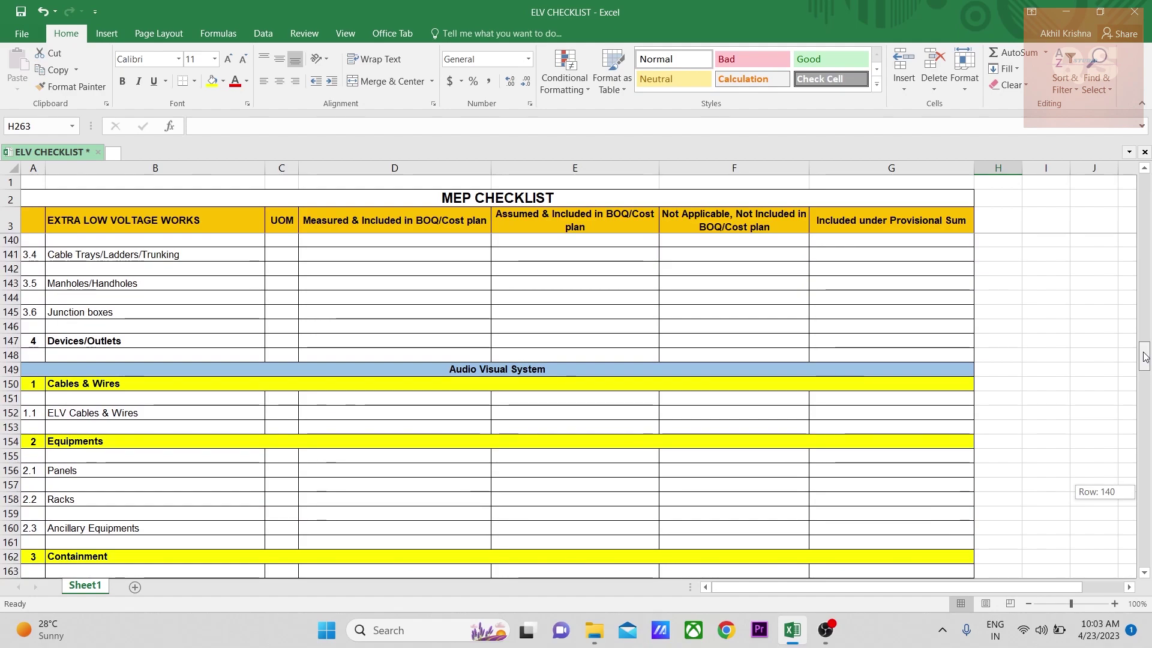
{"action": "left_click_drag", "start_coordinate": [1144, 356], "coordinate": [1149, 468]}
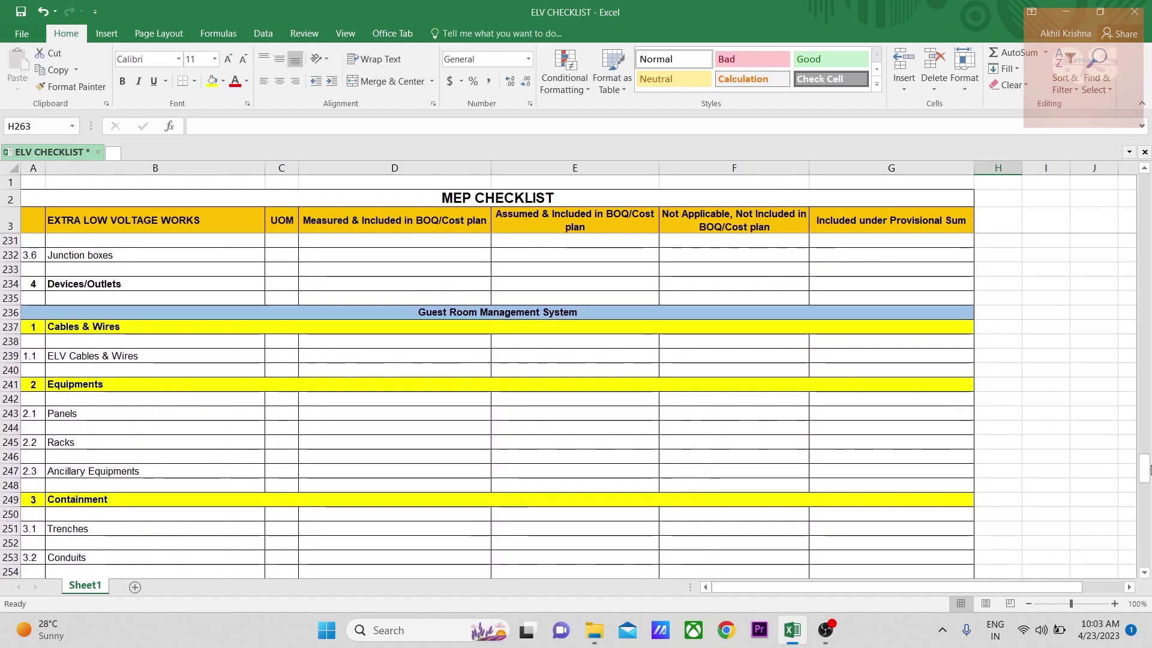
{"action": "left_click_drag", "start_coordinate": [1148, 470], "coordinate": [1147, 501]}
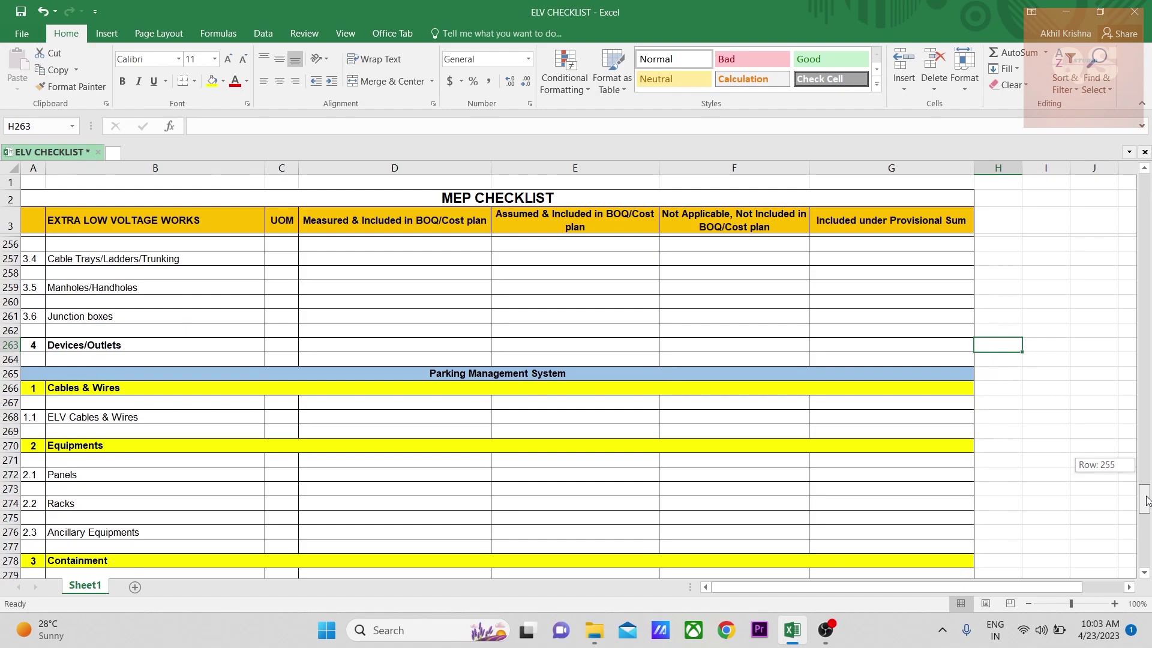
{"action": "left_click_drag", "start_coordinate": [1148, 501], "coordinate": [1144, 180]}
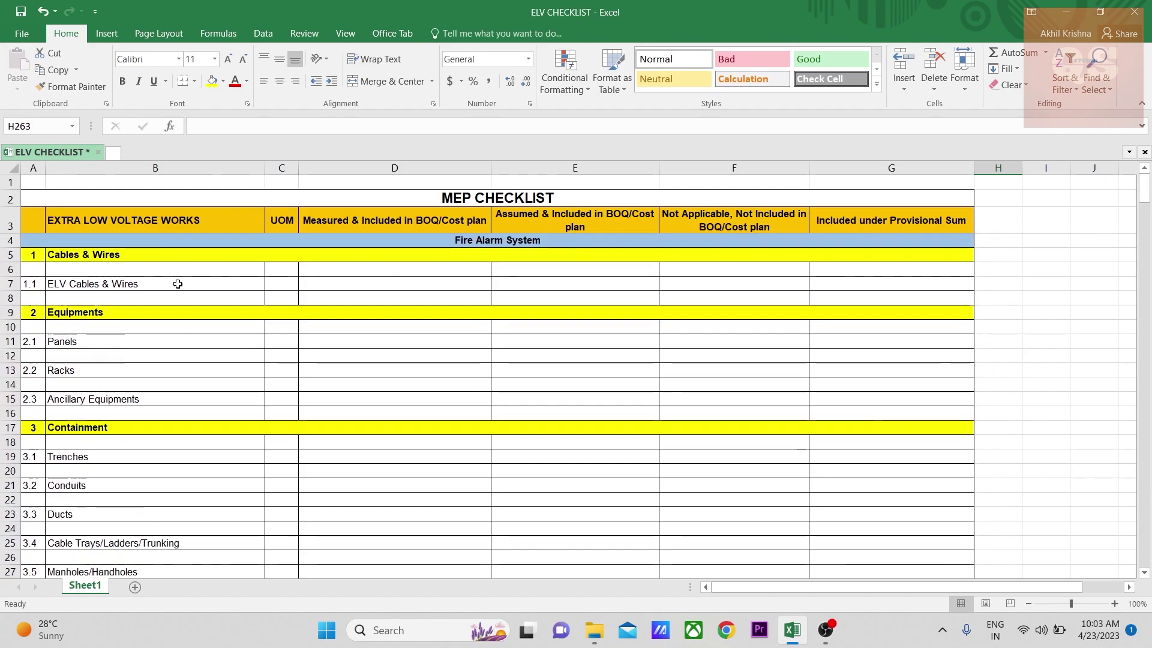
{"action": "left_click", "coordinate": [92, 253]}
{"action": "left_click_drag", "start_coordinate": [92, 254], "coordinate": [141, 510]}
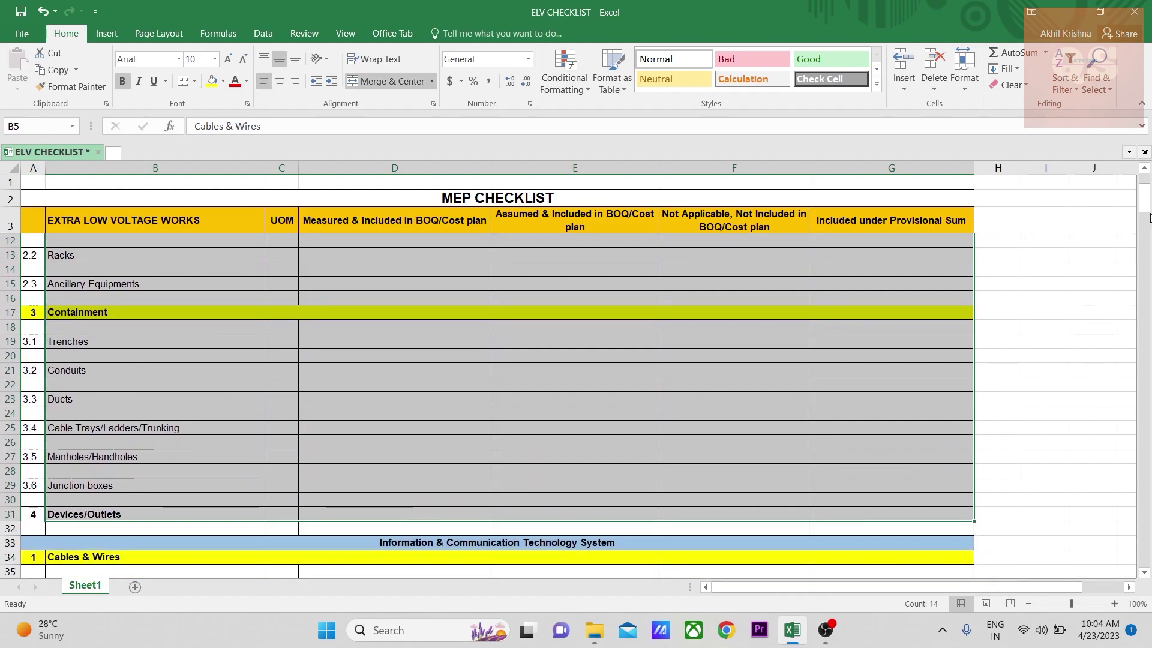
{"action": "scroll", "coordinate": [1150, 217], "scroll_direction": "up", "scroll_amount": 3}
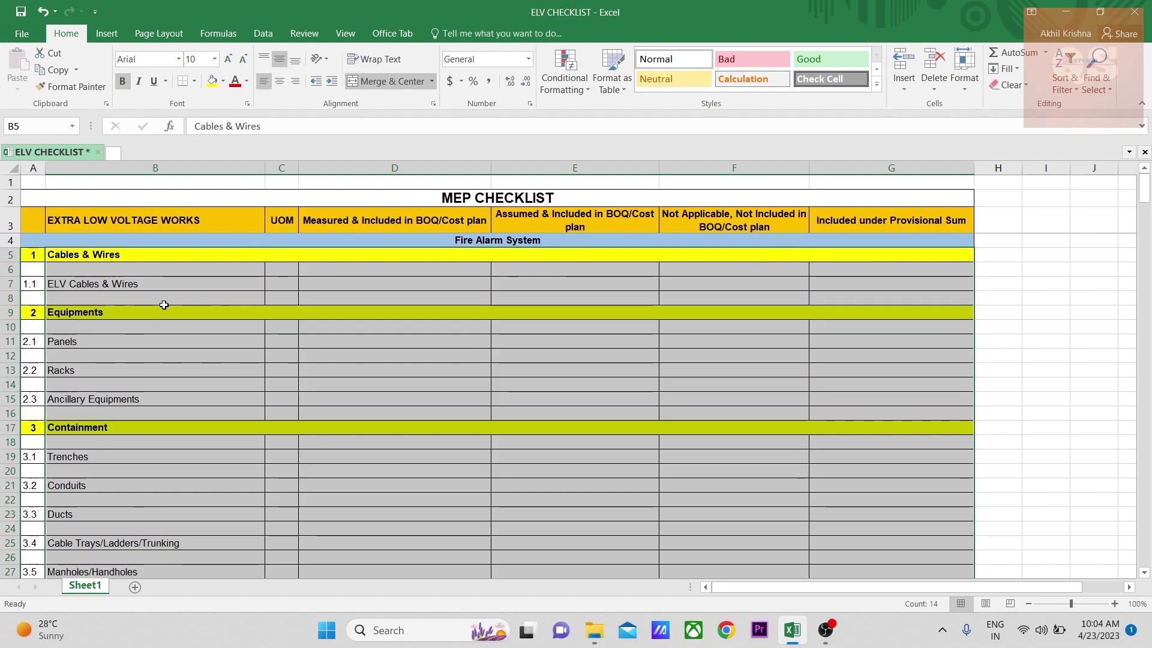
{"action": "left_click_drag", "start_coordinate": [128, 312], "coordinate": [126, 394]}
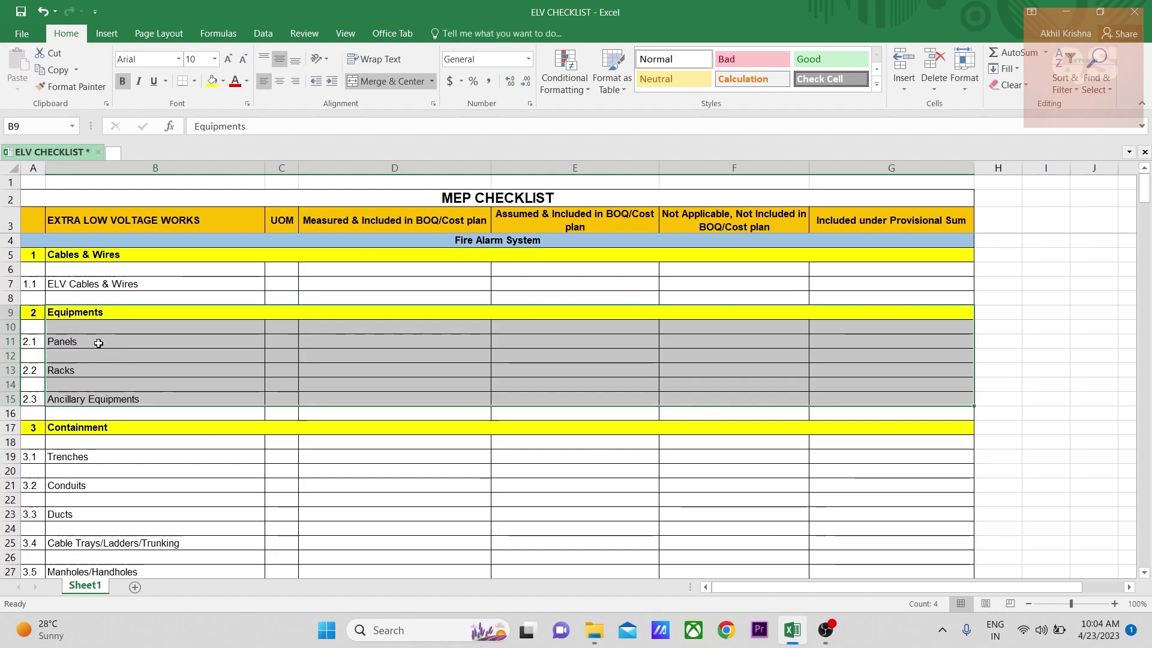
{"action": "left_click", "coordinate": [112, 428]}
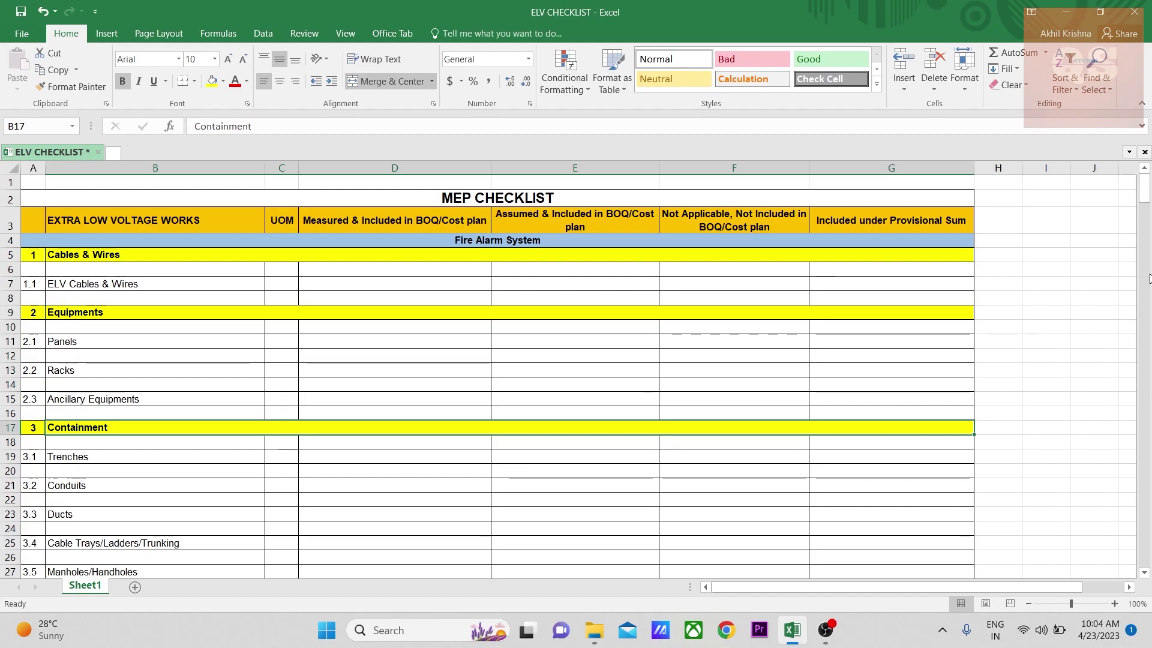
{"action": "left_click_drag", "start_coordinate": [1142, 202], "coordinate": [1143, 208]}
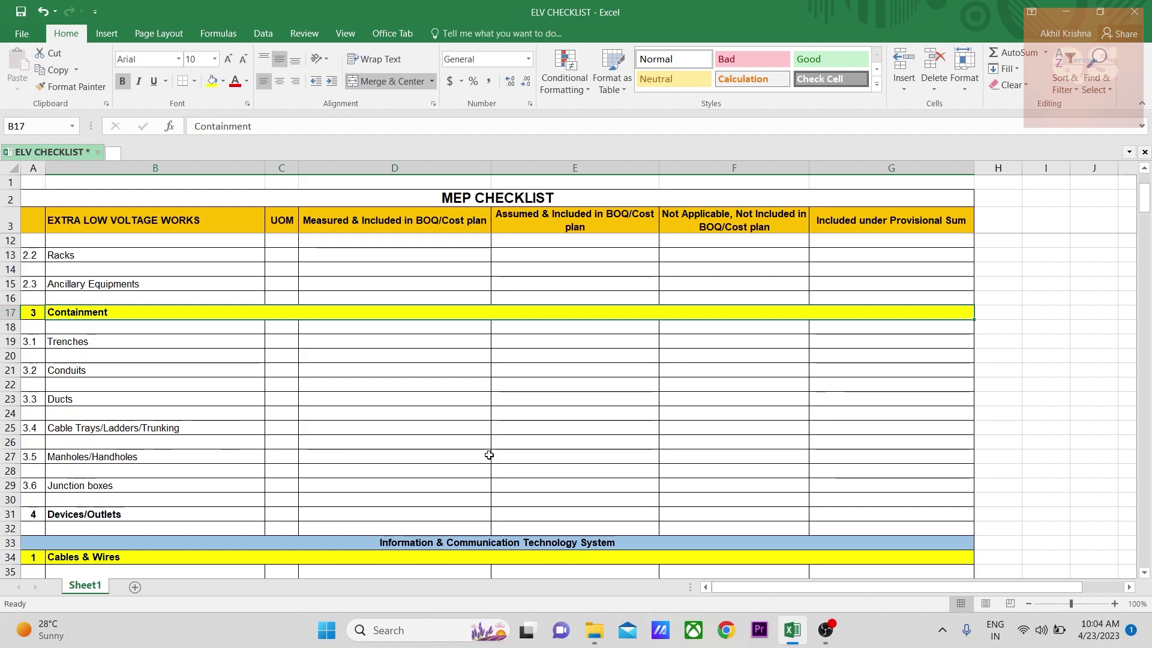
{"action": "scroll", "coordinate": [488, 454], "scroll_direction": "down", "scroll_amount": 5}
{"action": "left_click", "coordinate": [10, 283]}
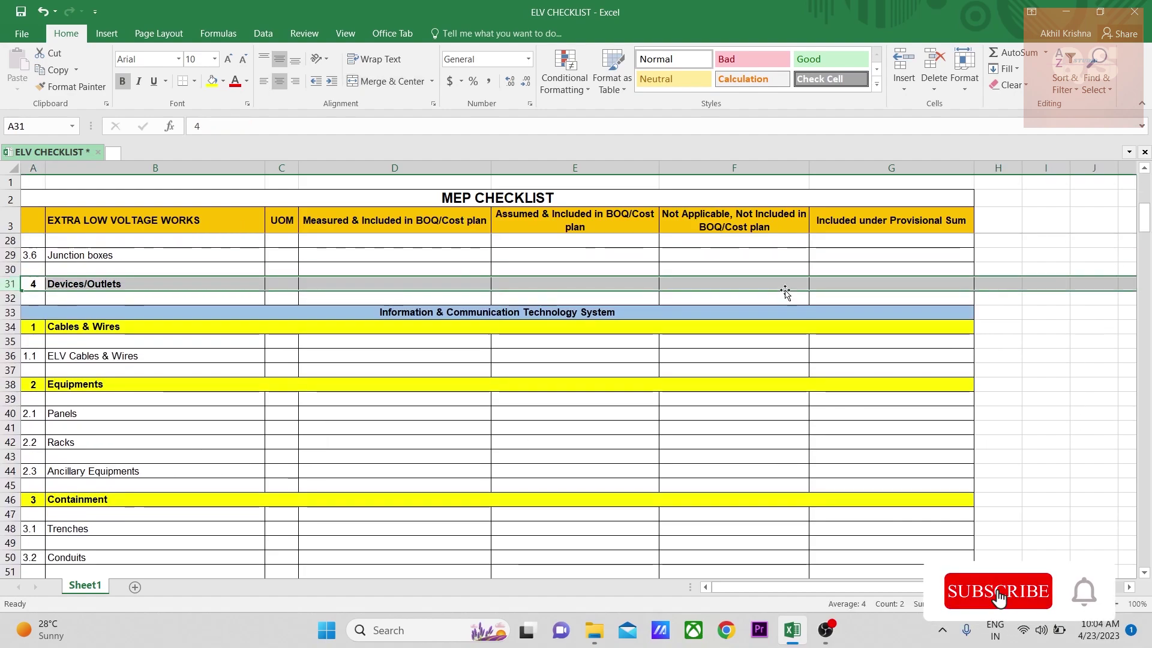
{"action": "mouse_move", "coordinate": [1144, 224]}
{"action": "left_mouse_down"}
{"action": "mouse_move", "coordinate": [1149, 195]}
{"action": "mouse_move", "coordinate": [1145, 209]}
{"action": "left_mouse_up"}
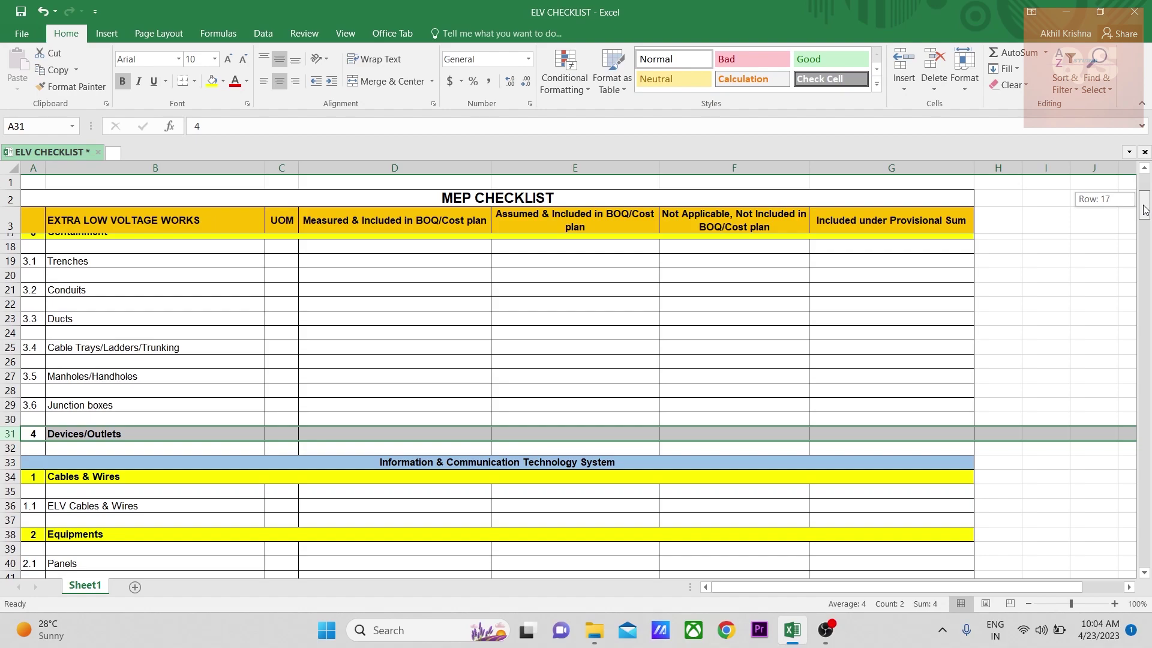
{"action": "left_click_drag", "start_coordinate": [1145, 210], "coordinate": [1143, 240]}
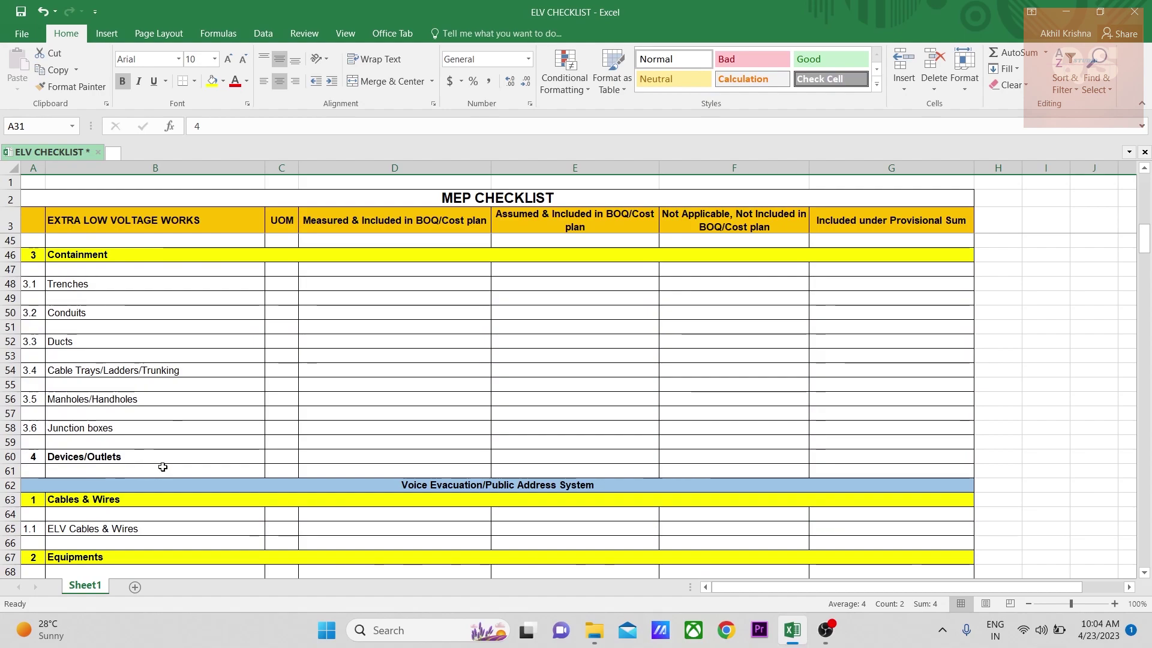
{"action": "left_click_drag", "start_coordinate": [1145, 243], "coordinate": [1145, 310]}
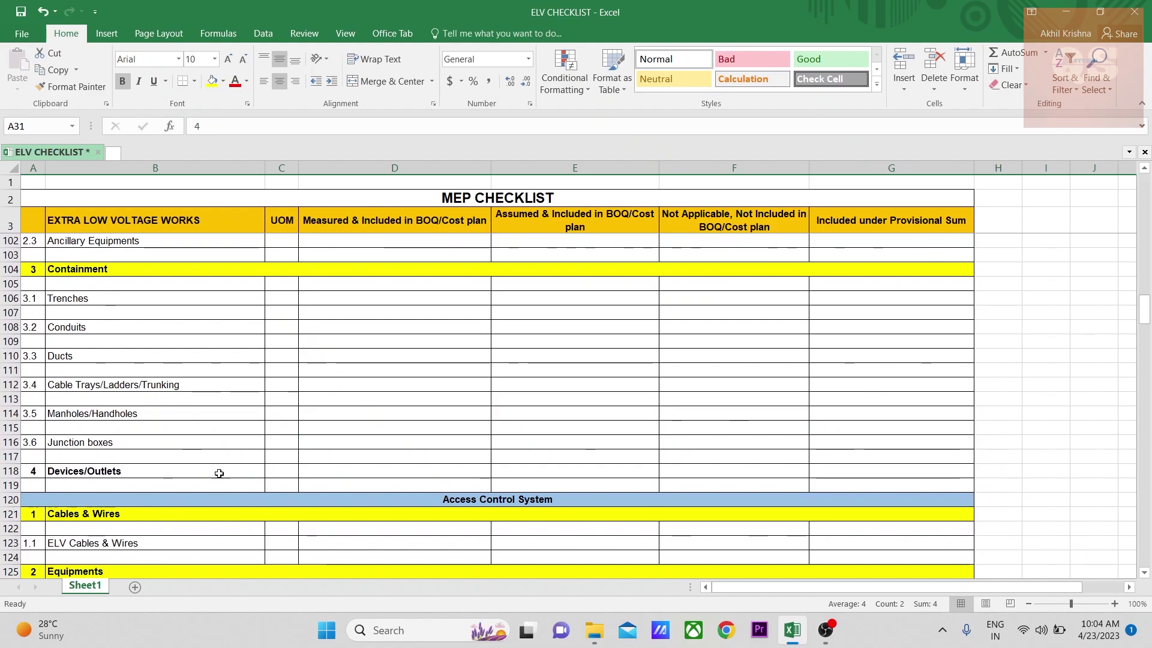
{"action": "left_click_drag", "start_coordinate": [1150, 350], "coordinate": [1150, 382]}
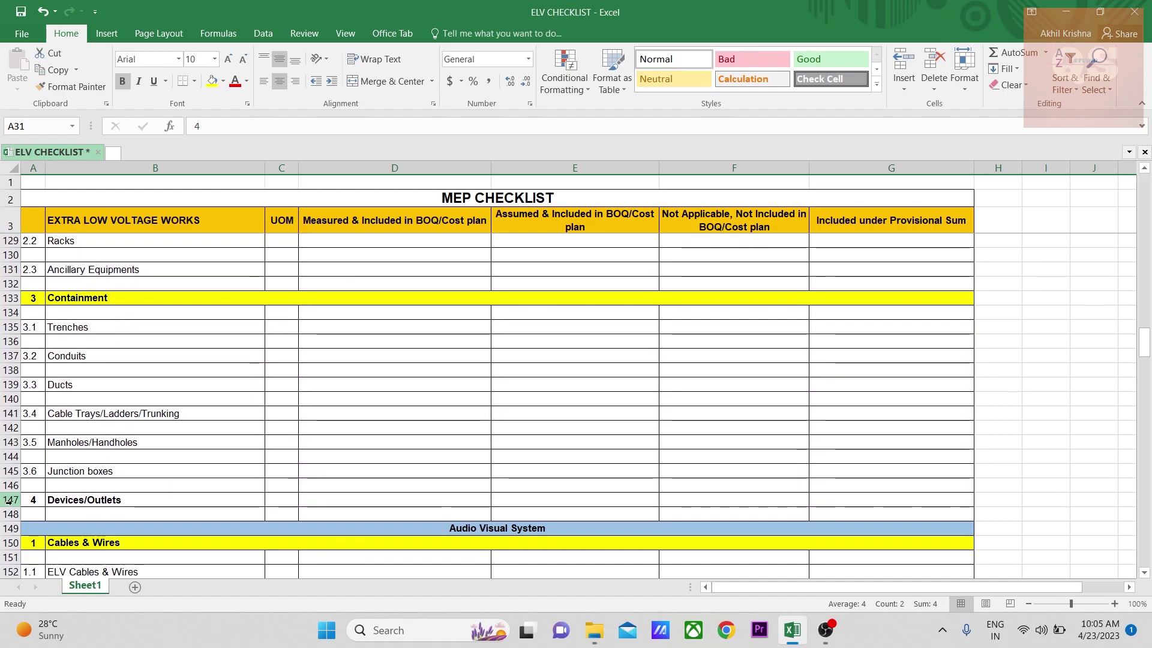
{"action": "scroll", "coordinate": [121, 501], "scroll_direction": "down", "scroll_amount": 10}
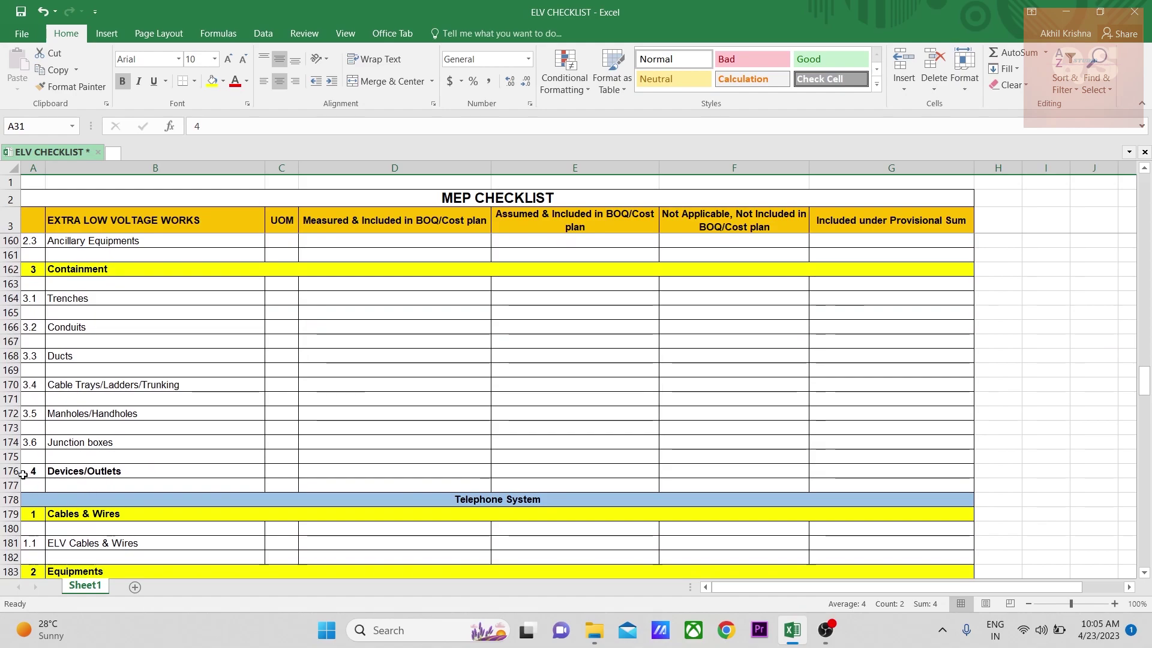
{"action": "scroll", "coordinate": [589, 393], "scroll_direction": "down", "scroll_amount": 4}
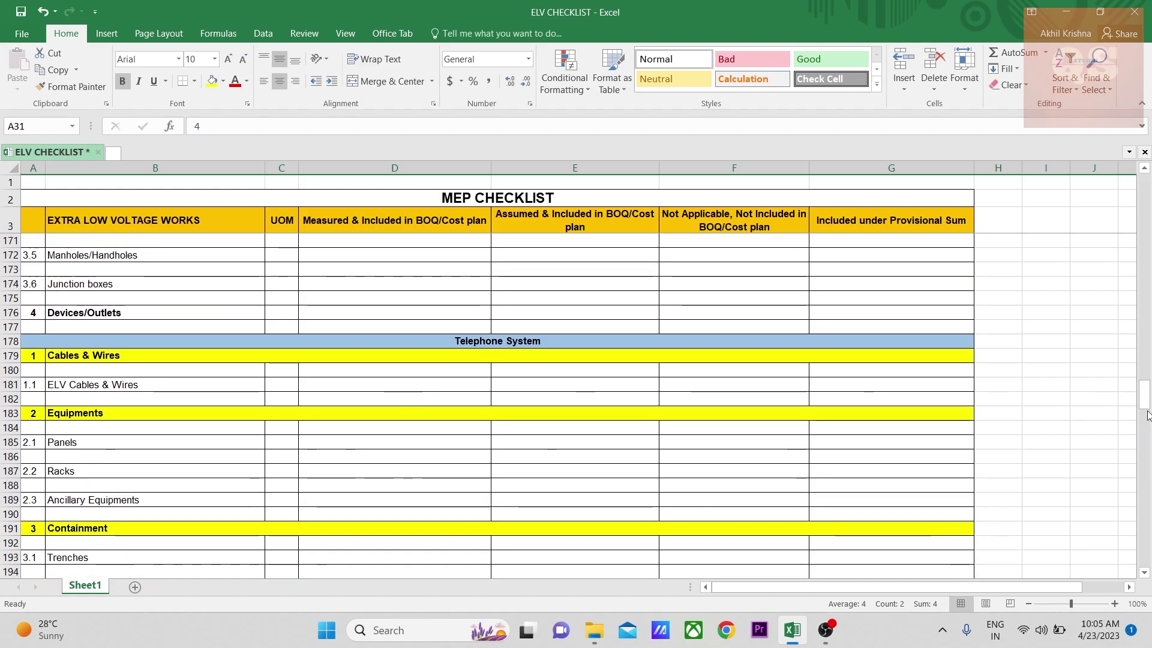
{"action": "left_click_drag", "start_coordinate": [1147, 414], "coordinate": [1146, 451]}
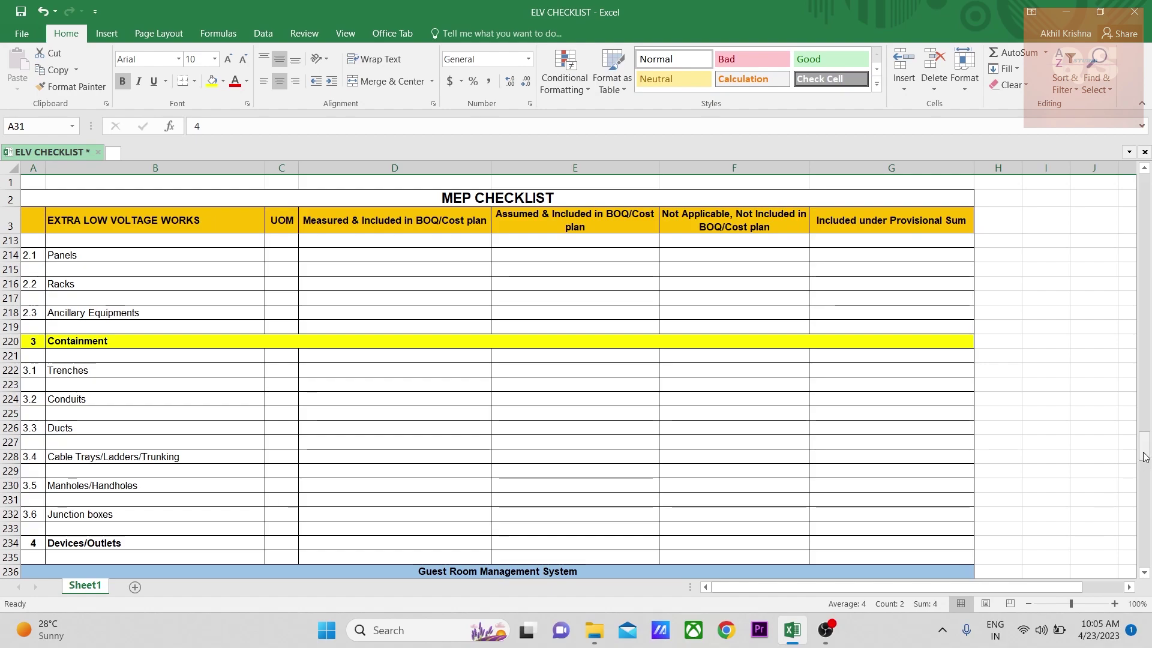
{"action": "left_click_drag", "start_coordinate": [1146, 450], "coordinate": [1146, 485]}
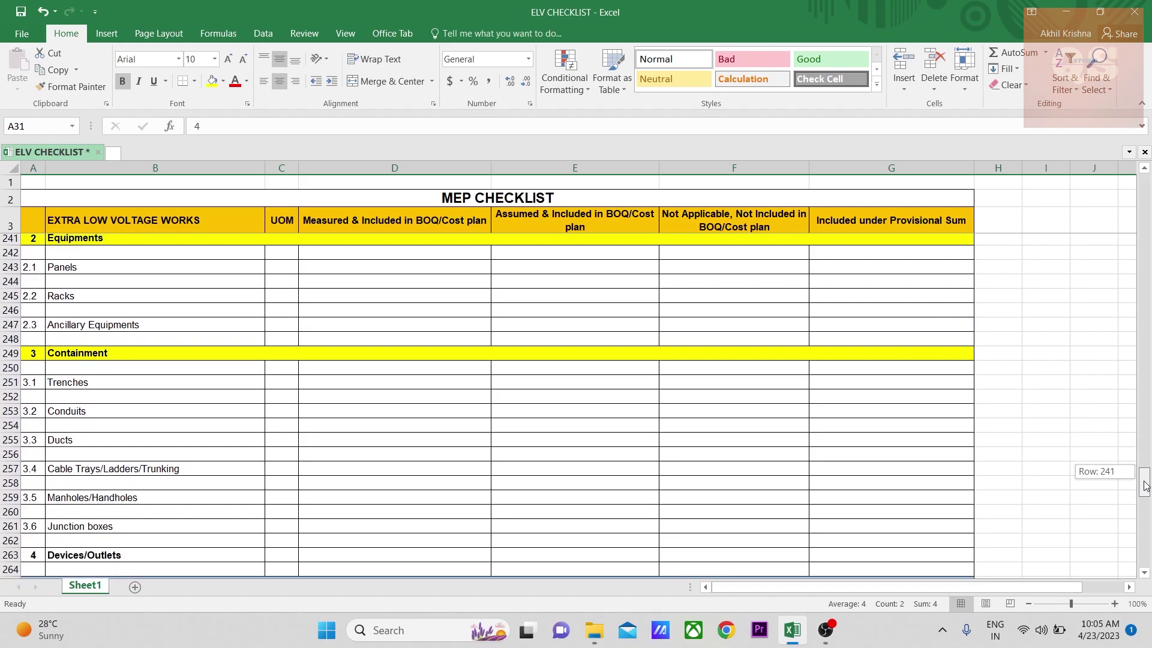
{"action": "left_click_drag", "start_coordinate": [1145, 485], "coordinate": [87, 370]}
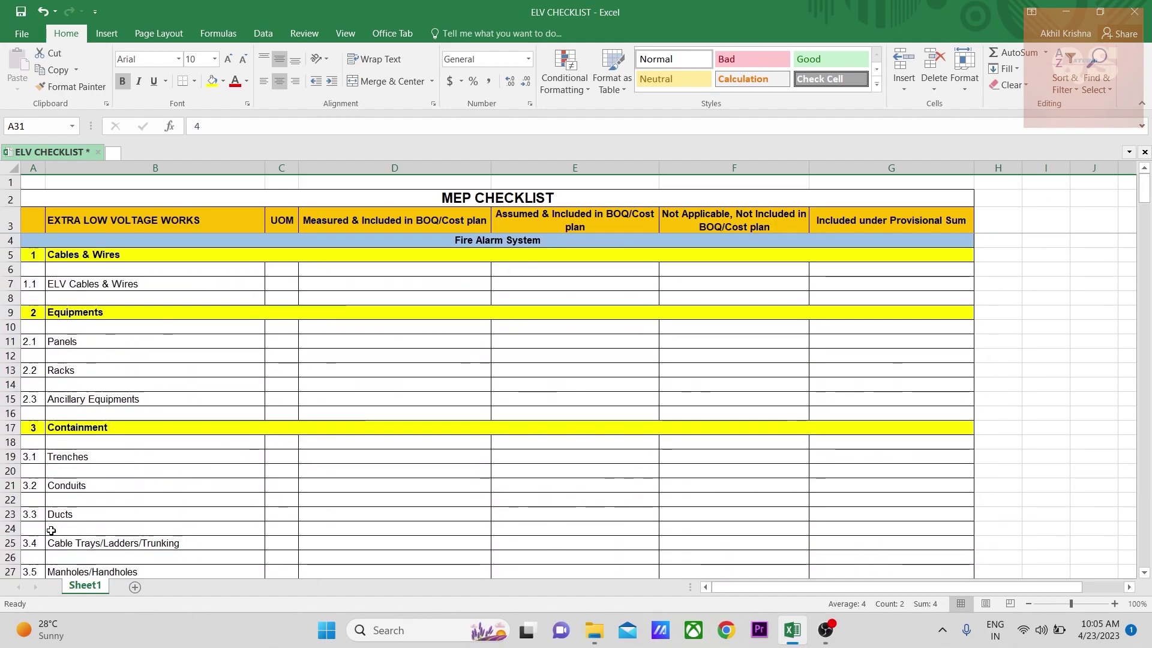
{"action": "left_click", "coordinate": [1094, 414]}
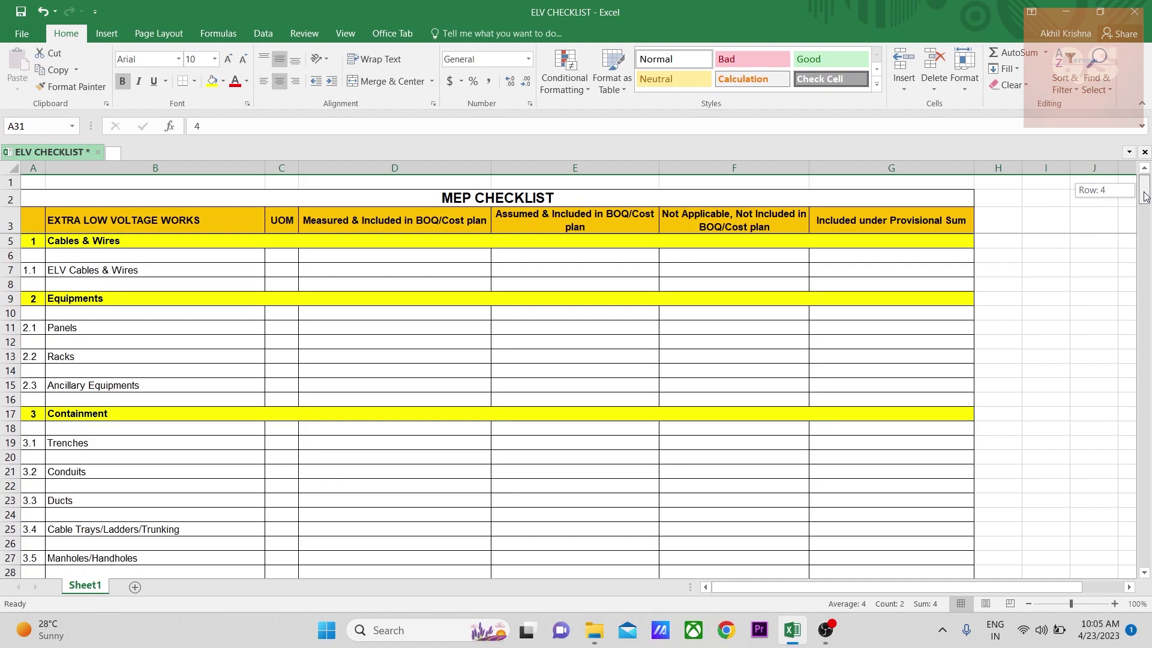
{"action": "left_click_drag", "start_coordinate": [1146, 195], "coordinate": [1148, 184]}
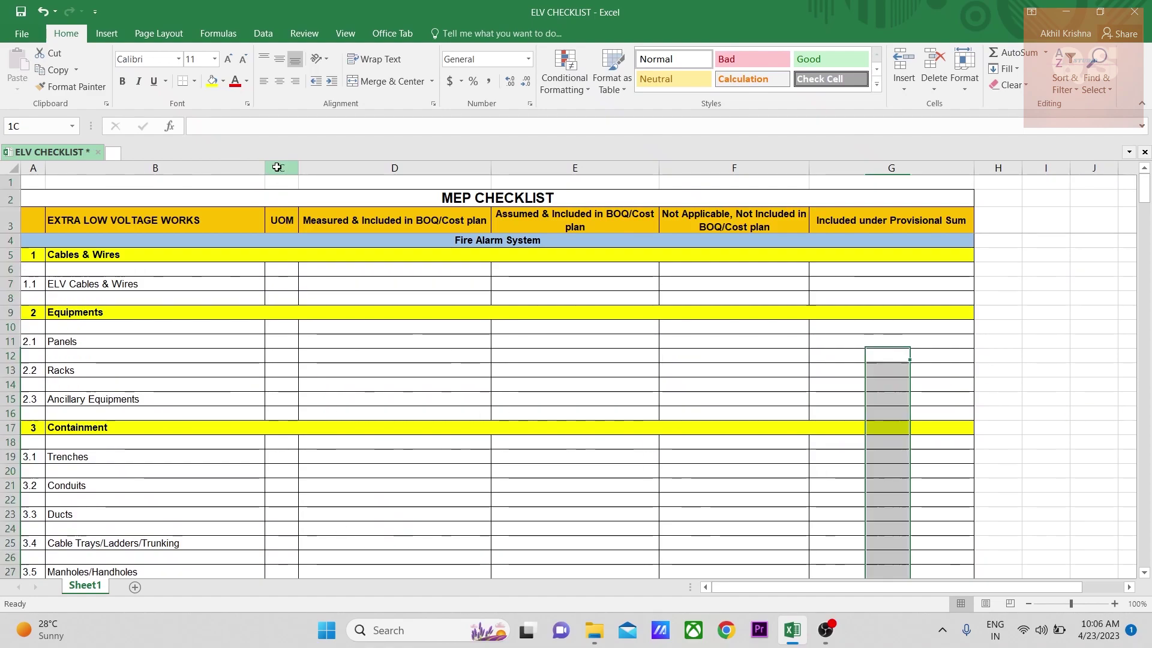
{"action": "mouse_move", "coordinate": [280, 171]}
{"action": "left_mouse_down"}
{"action": "mouse_move", "coordinate": [877, 177]}
{"action": "mouse_move", "coordinate": [276, 173]}
{"action": "left_mouse_up"}
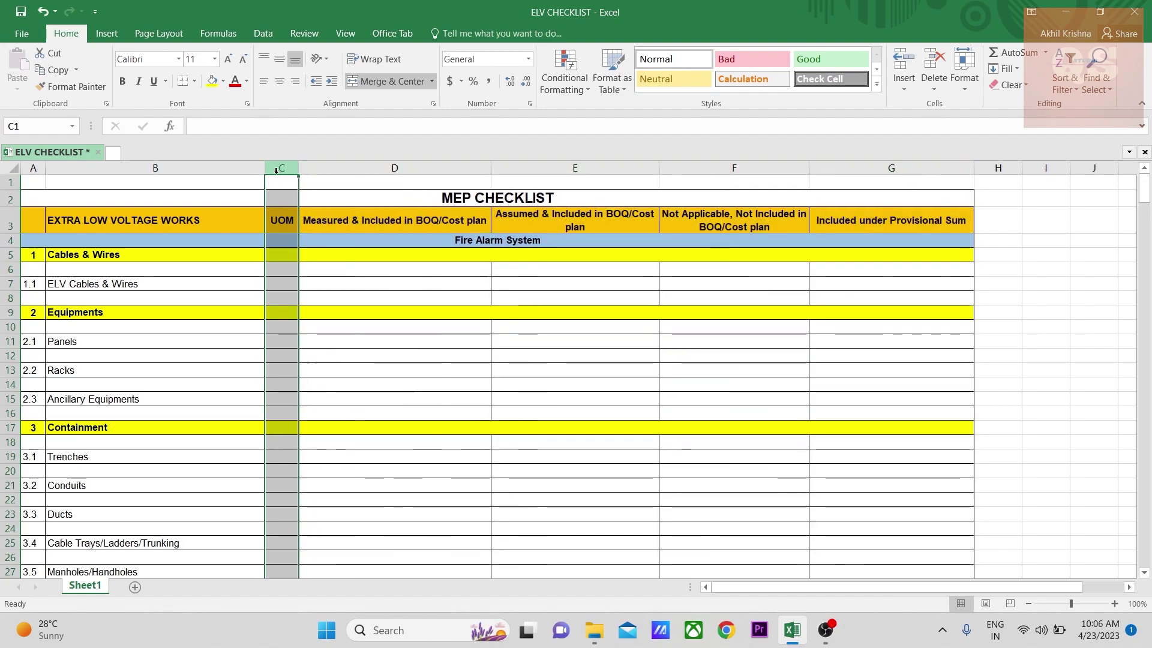
{"action": "left_click", "coordinate": [277, 285]}
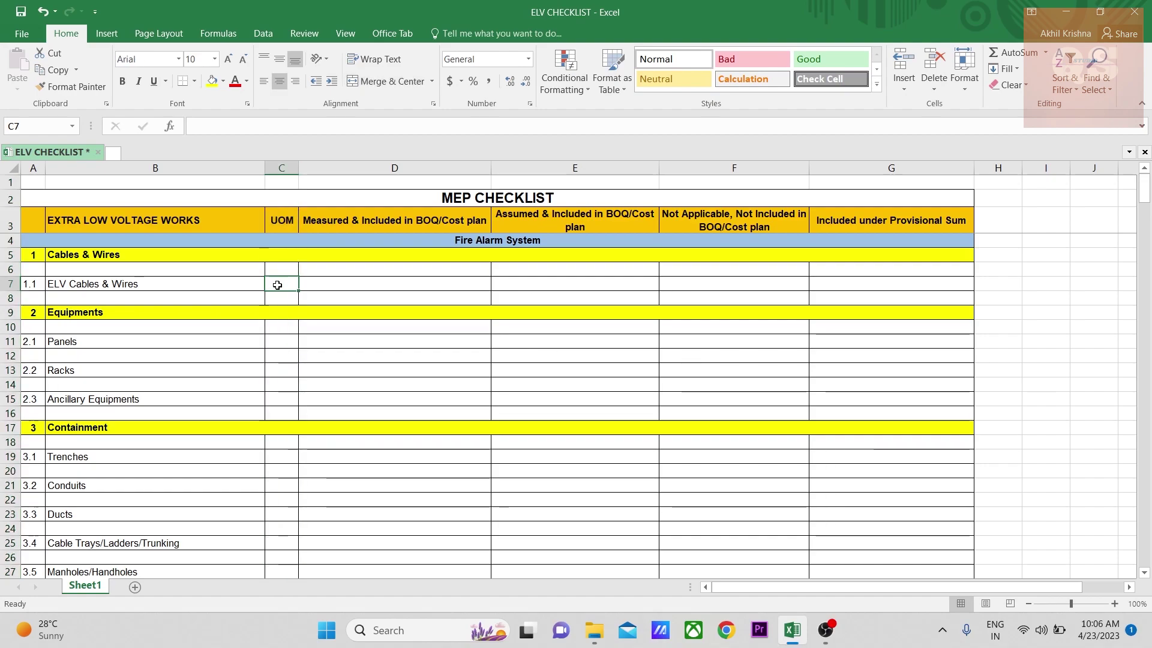
{"action": "left_click", "coordinate": [407, 172]}
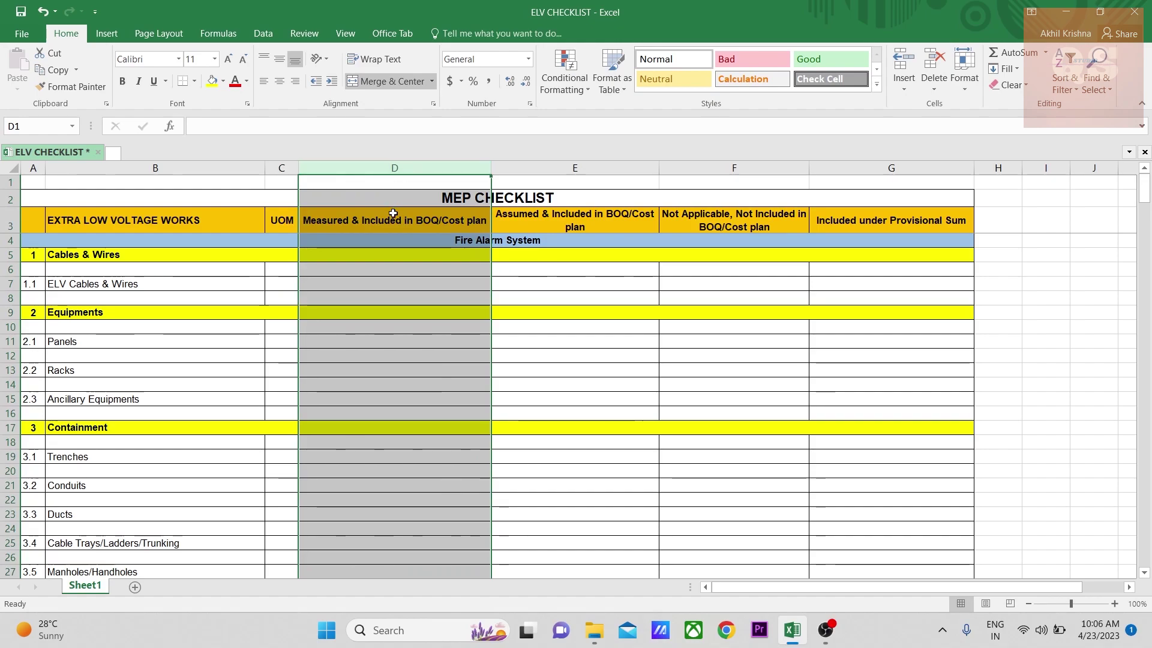
{"action": "left_click", "coordinate": [364, 370]}
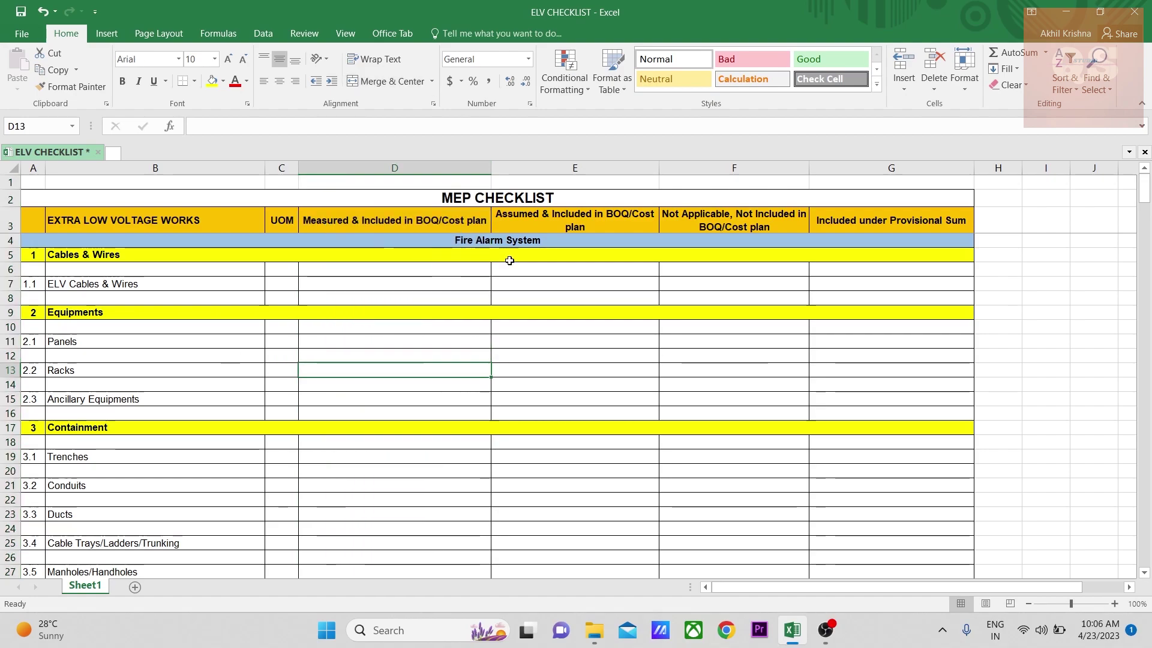
{"action": "left_click", "coordinate": [574, 169]}
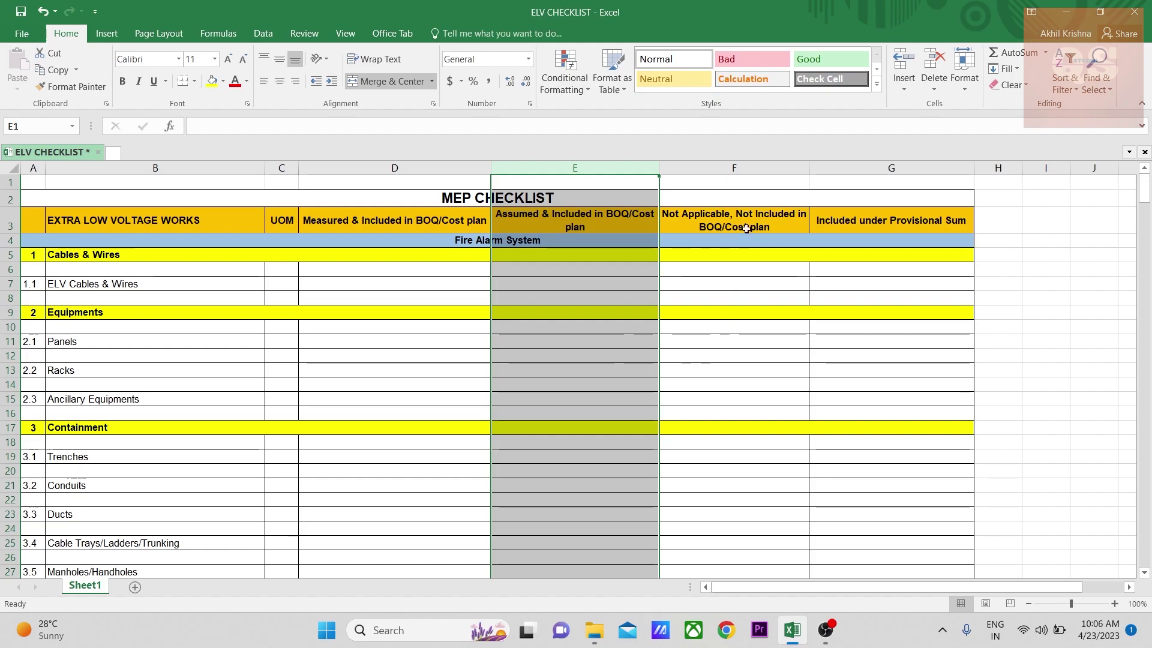
{"action": "left_click", "coordinate": [733, 168]}
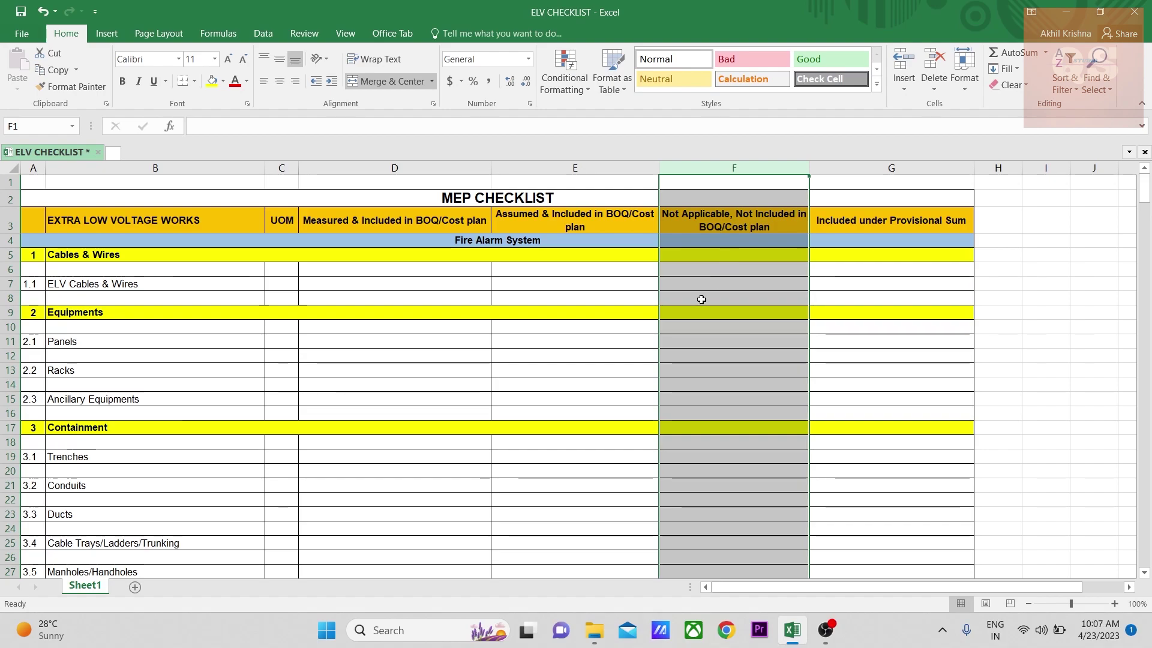
{"action": "left_click_drag", "start_coordinate": [458, 254], "coordinate": [490, 449]}
{"action": "scroll", "coordinate": [490, 448], "scroll_direction": "down", "scroll_amount": 2}
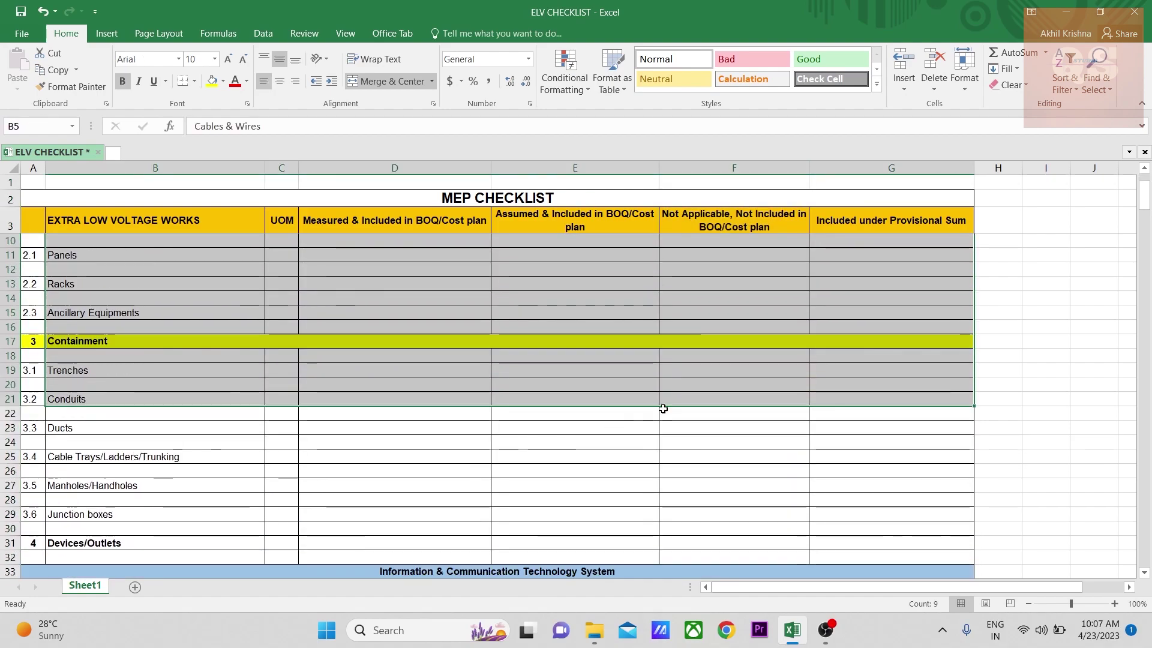
{"action": "scroll", "coordinate": [696, 416], "scroll_direction": "up", "scroll_amount": 2}
{"action": "left_click_drag", "start_coordinate": [741, 269], "coordinate": [733, 405]}
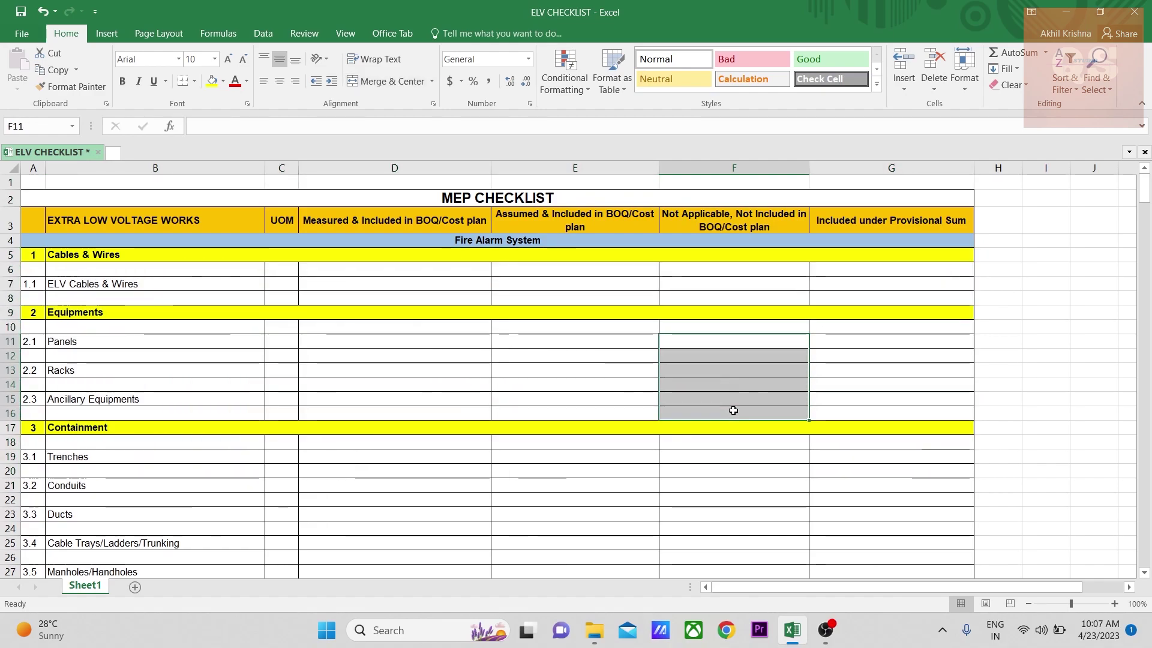
{"action": "left_click", "coordinate": [886, 171]}
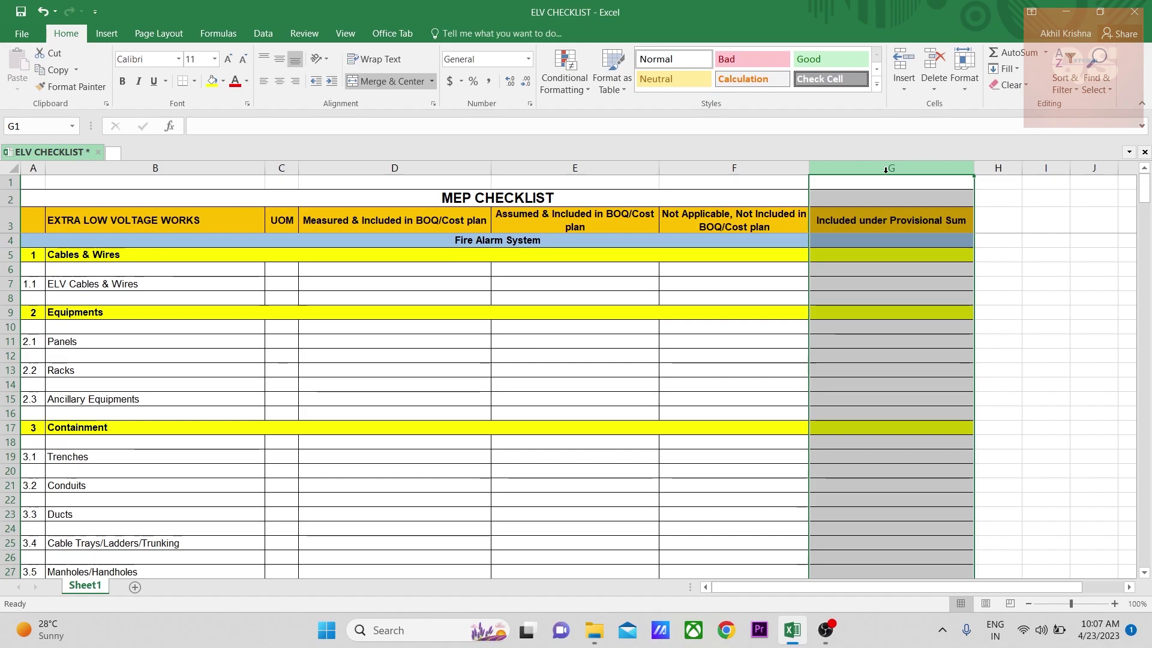
{"action": "left_click", "coordinate": [868, 342]}
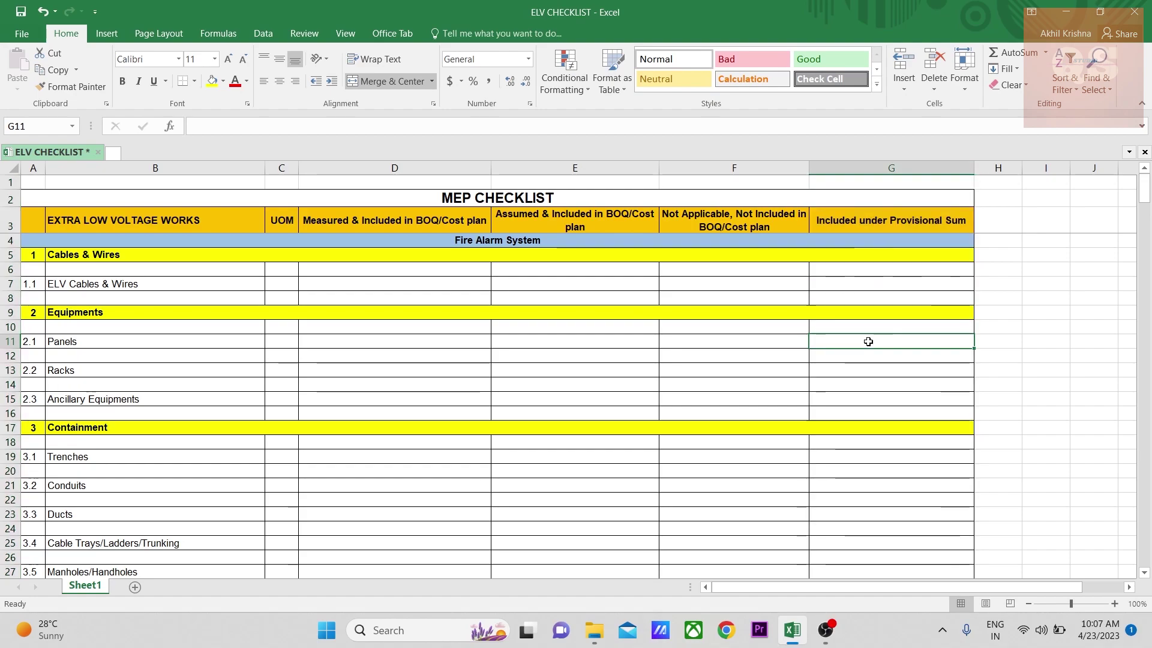
{"action": "left_click", "coordinate": [858, 371]}
{"action": "left_click", "coordinate": [861, 399]}
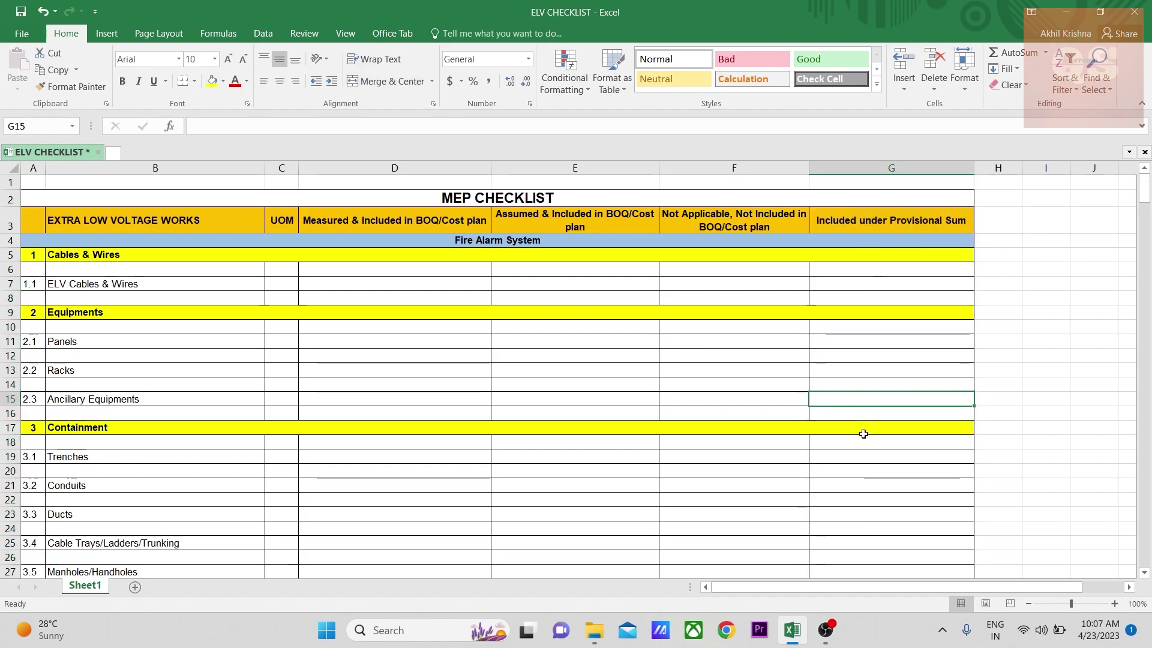
{"action": "left_click_drag", "start_coordinate": [1144, 191], "coordinate": [1146, 219]}
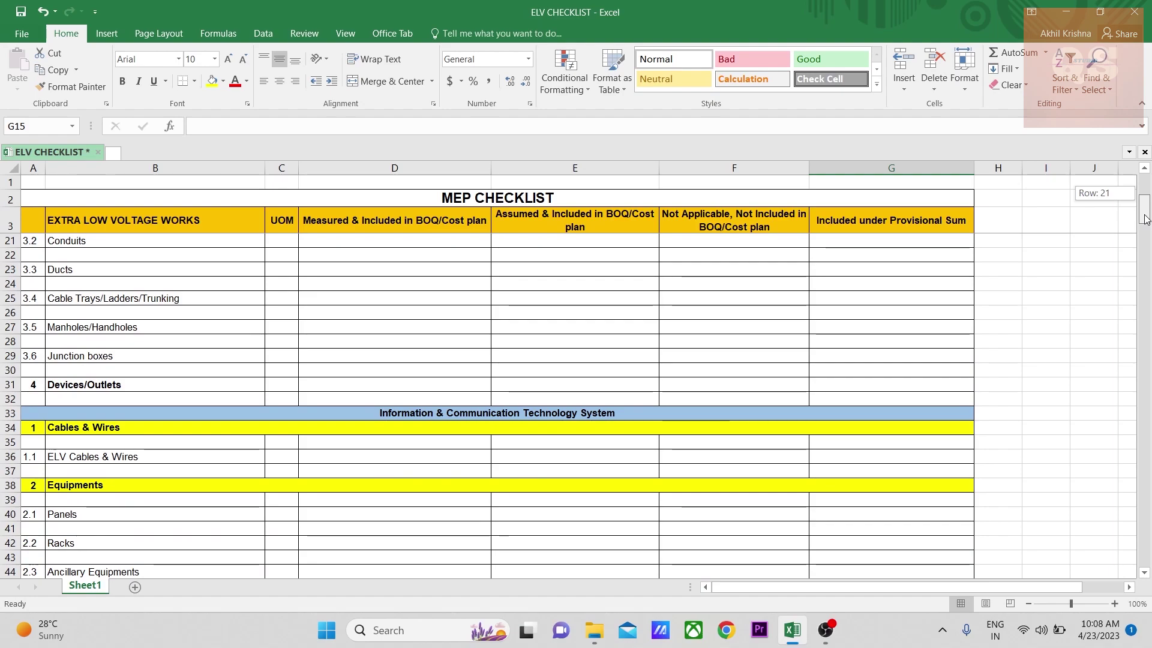
{"action": "left_click_drag", "start_coordinate": [1147, 220], "coordinate": [1146, 187]}
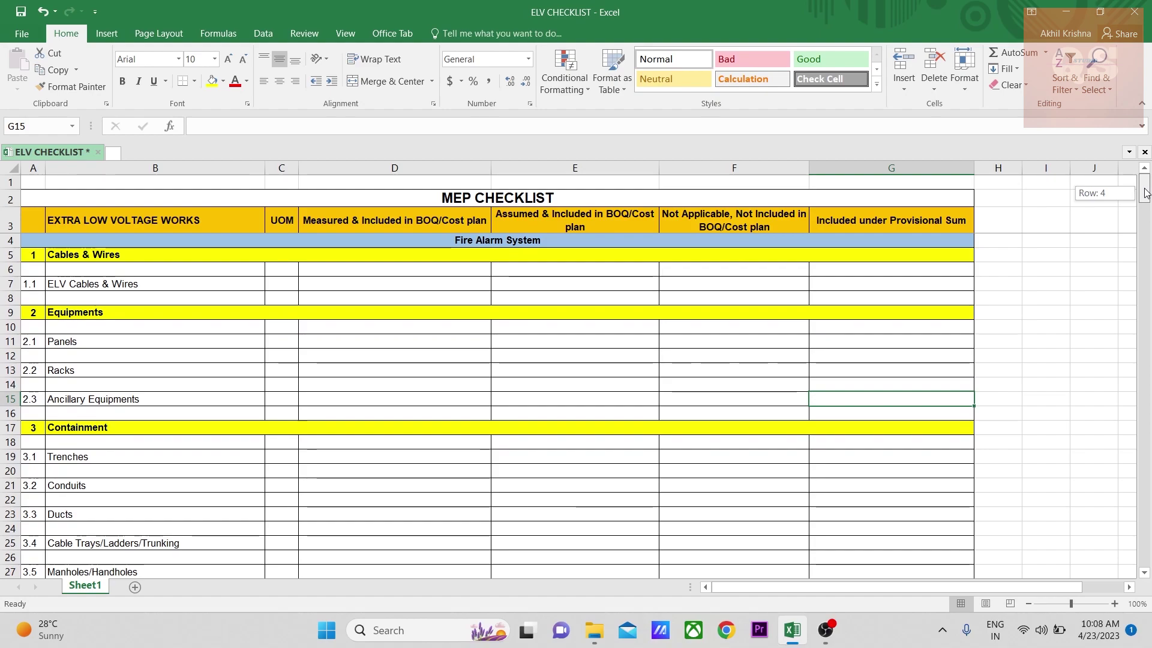
{"action": "mouse_move", "coordinate": [1147, 192]}
{"action": "left_mouse_down"}
{"action": "mouse_move", "coordinate": [1146, 239]}
{"action": "mouse_move", "coordinate": [1146, 186]}
{"action": "left_mouse_up"}
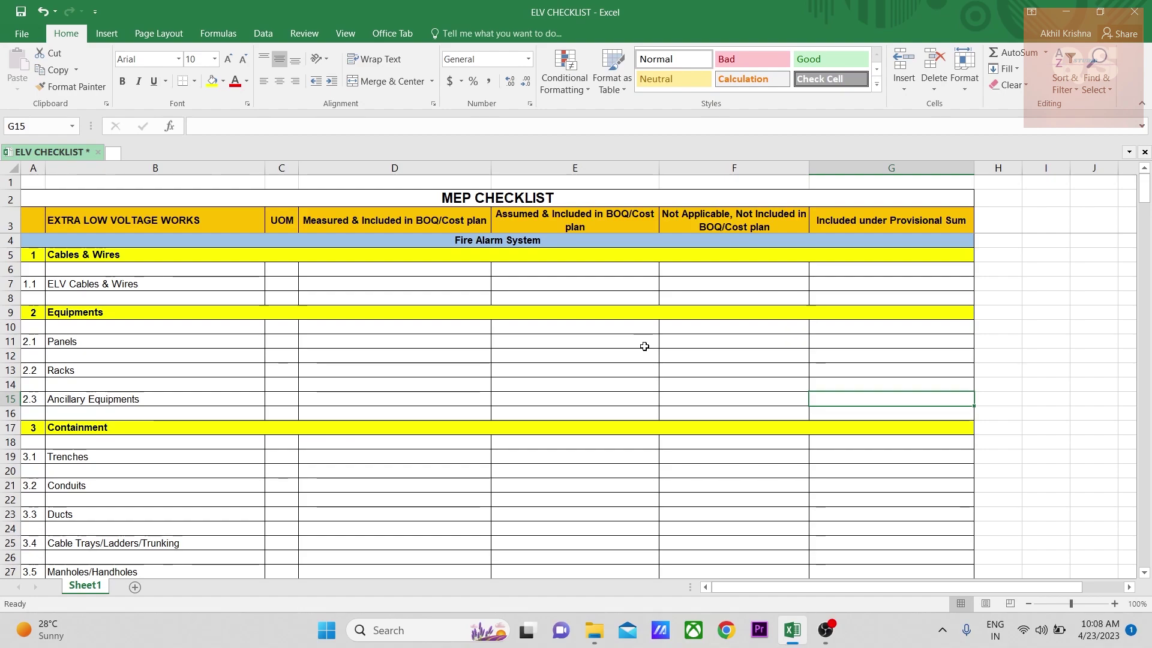
{"action": "left_click_drag", "start_coordinate": [1143, 184], "coordinate": [745, 419]}
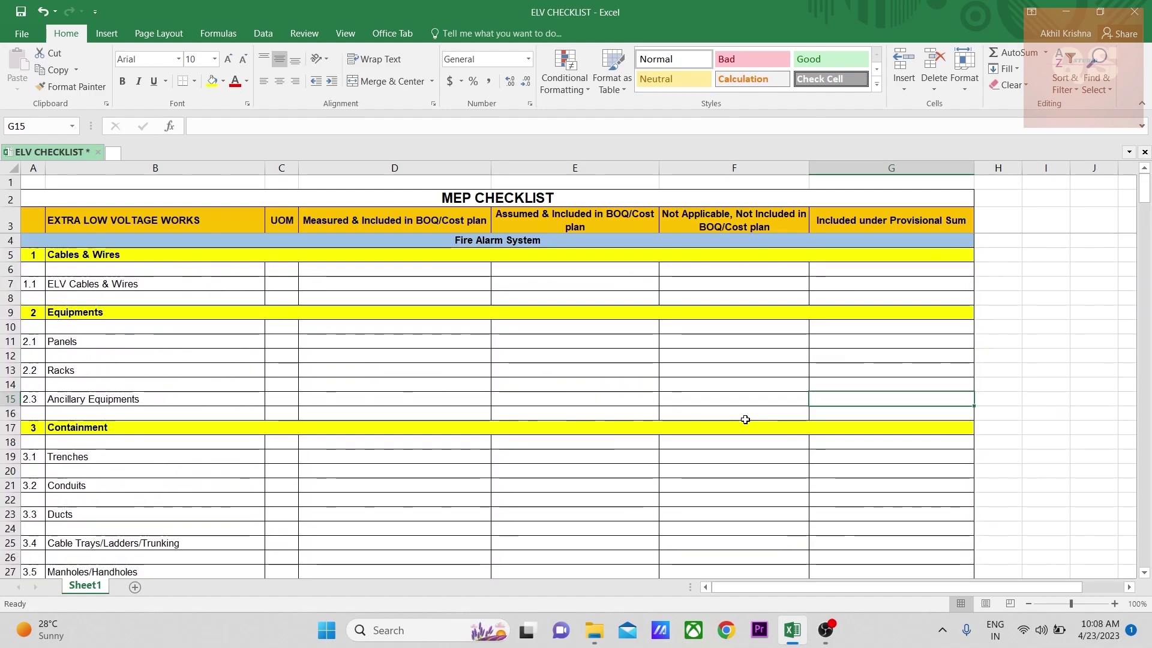